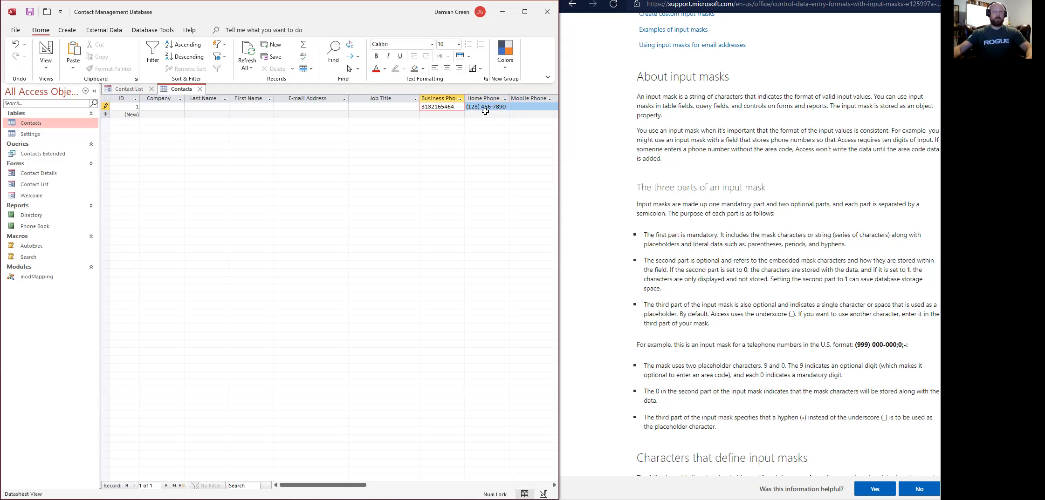
Move into the test record's empty Mobile Phone entry in the Contacts table.
click(532, 108)
Close the Contacts table tab and then the Contact List form tab.
drag(455, 107, 379, 107)
click(200, 89)
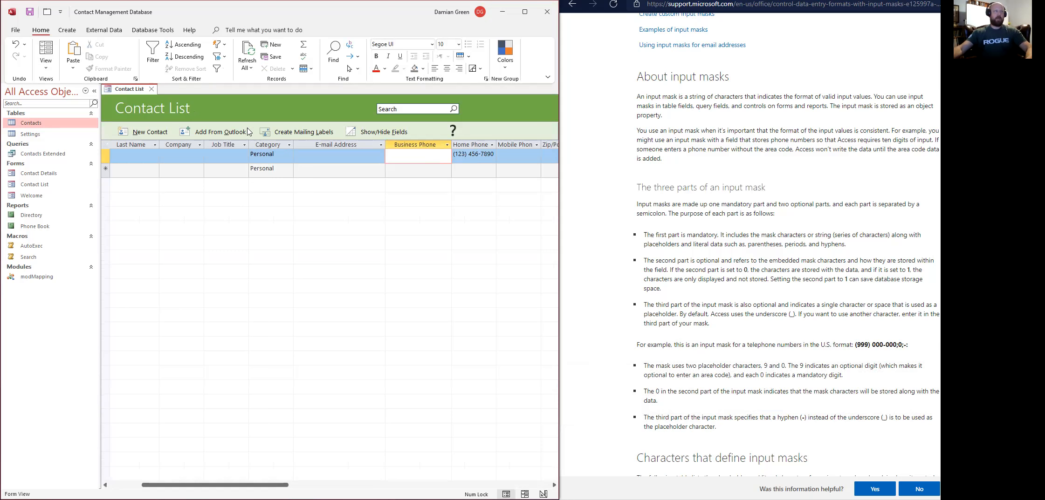
click(153, 89)
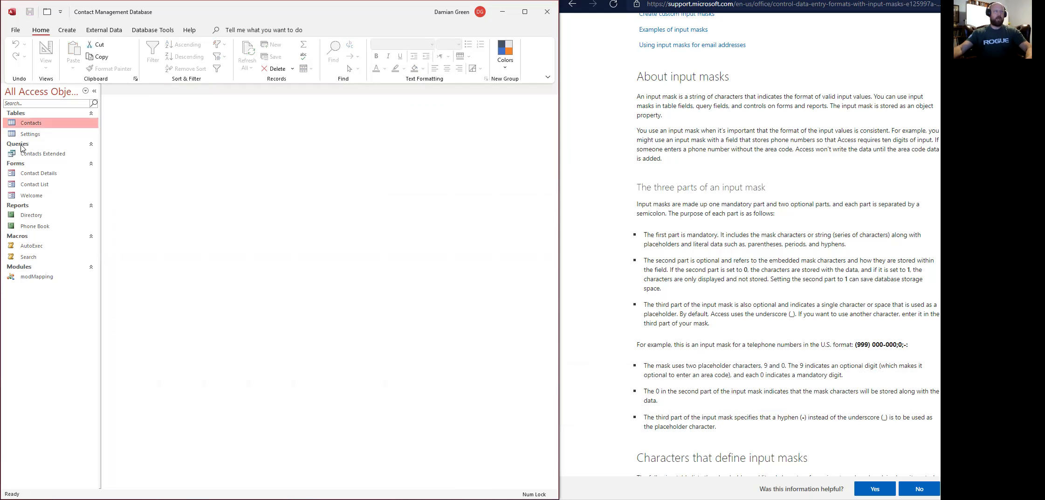
In Contacts Design view, give Home Phone the Phone Number input mask, stored with symbols.
right_click(27, 124)
click(54, 143)
click(140, 170)
click(177, 404)
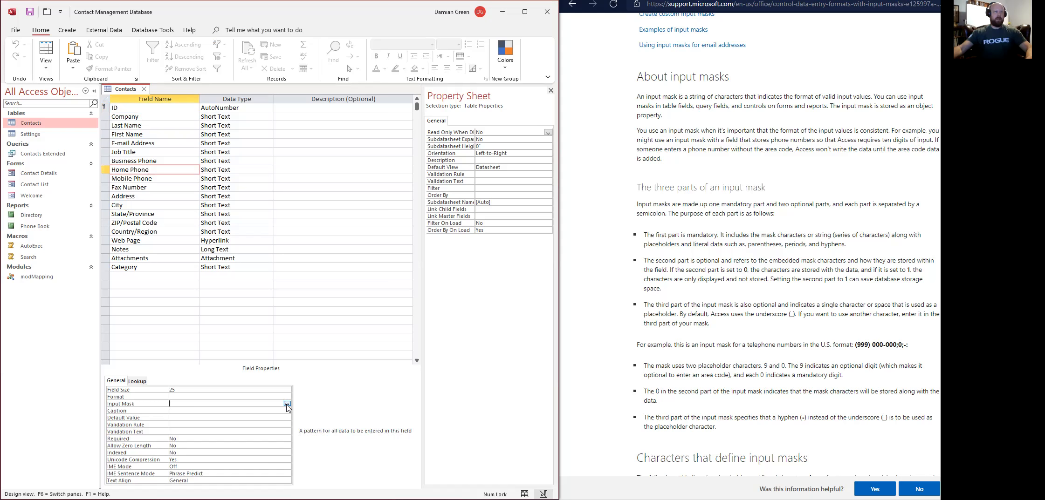
click(287, 404)
click(312, 258)
click(312, 259)
click(209, 147)
click(311, 259)
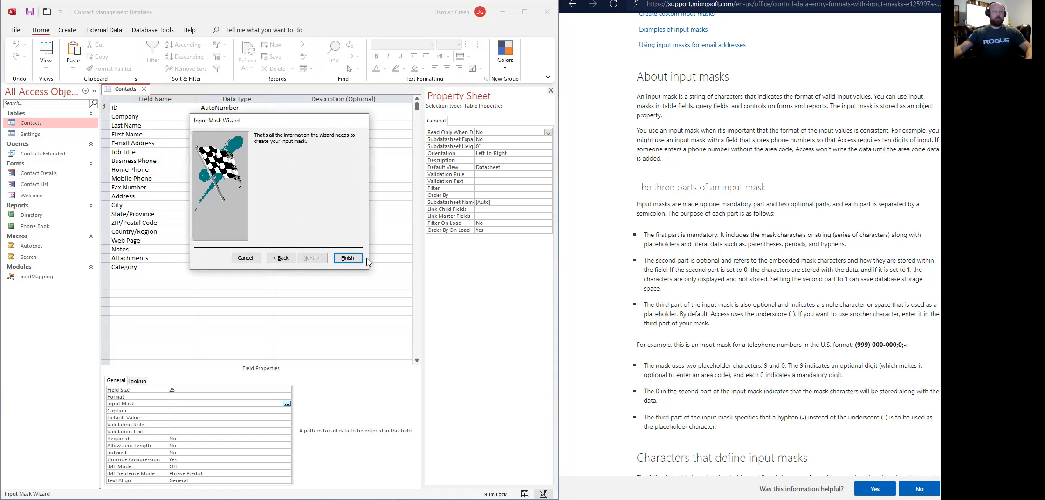
click(346, 258)
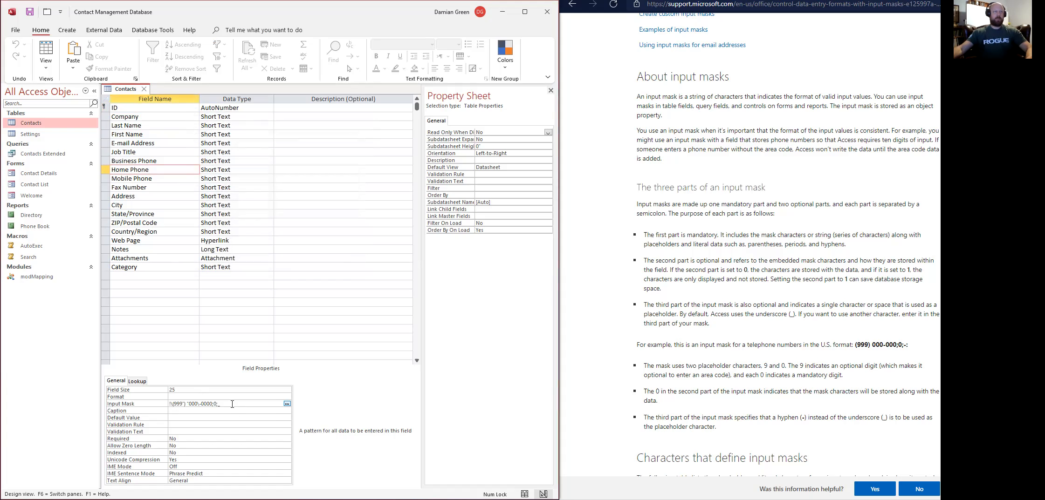
Copy Home Phone's input mask and paste it into Business Phone's Input Mask.
drag(221, 404, 161, 404)
key(ctrl+c)
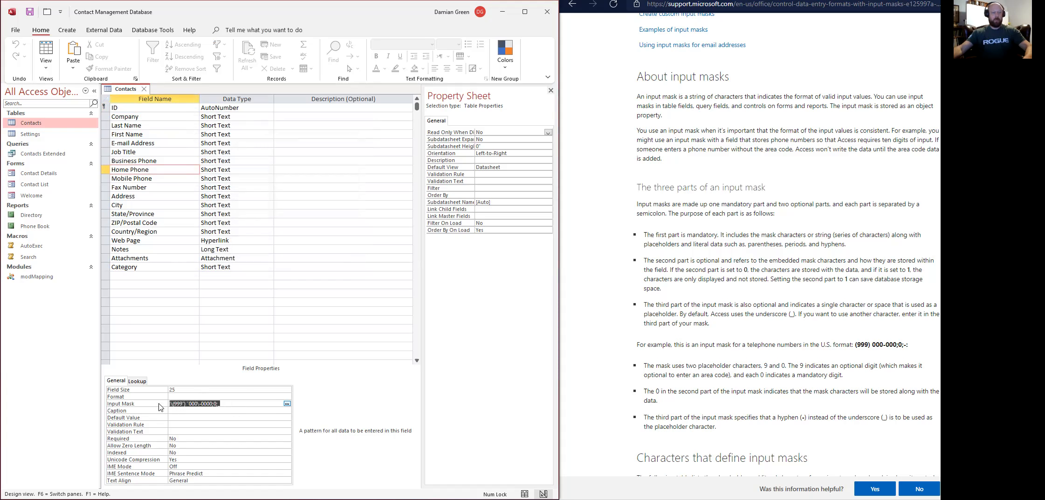
click(168, 162)
click(171, 407)
key(ctrl+v)
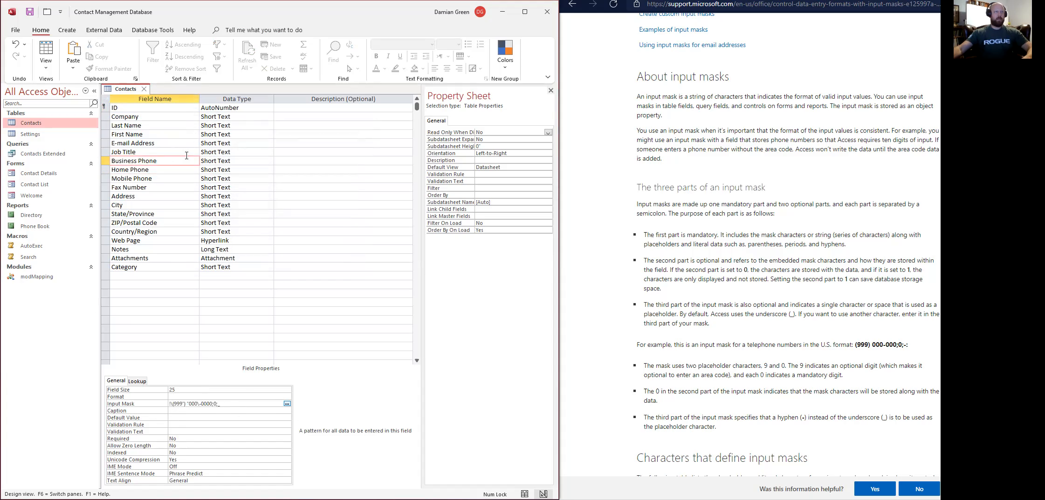
Paste the same mask into Mobile Phone and Fax Number, then close the table design.
click(174, 180)
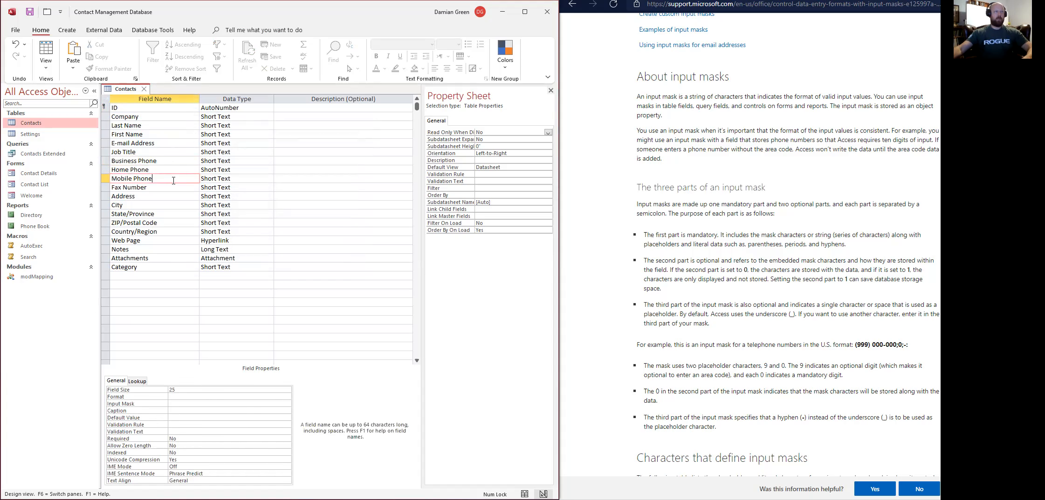
click(180, 404)
key(ctrl+v)
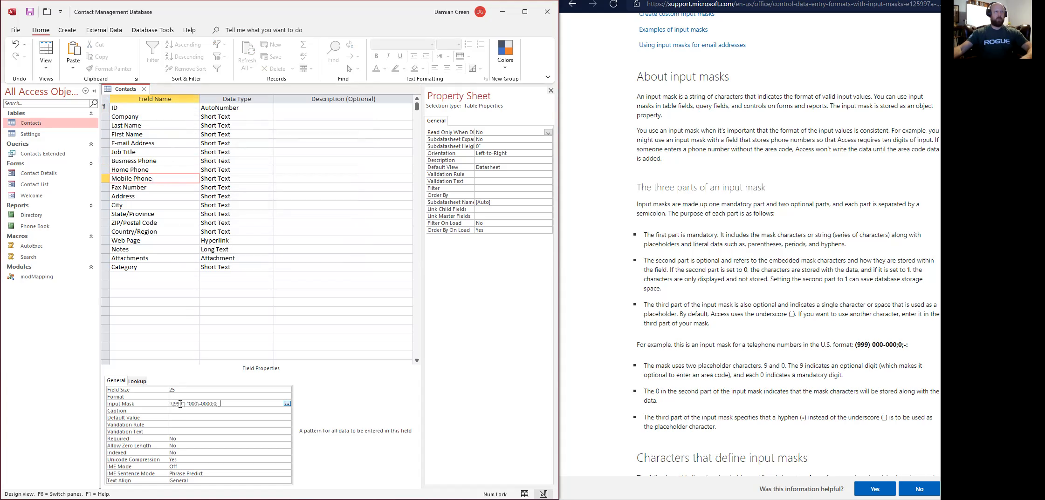
click(156, 189)
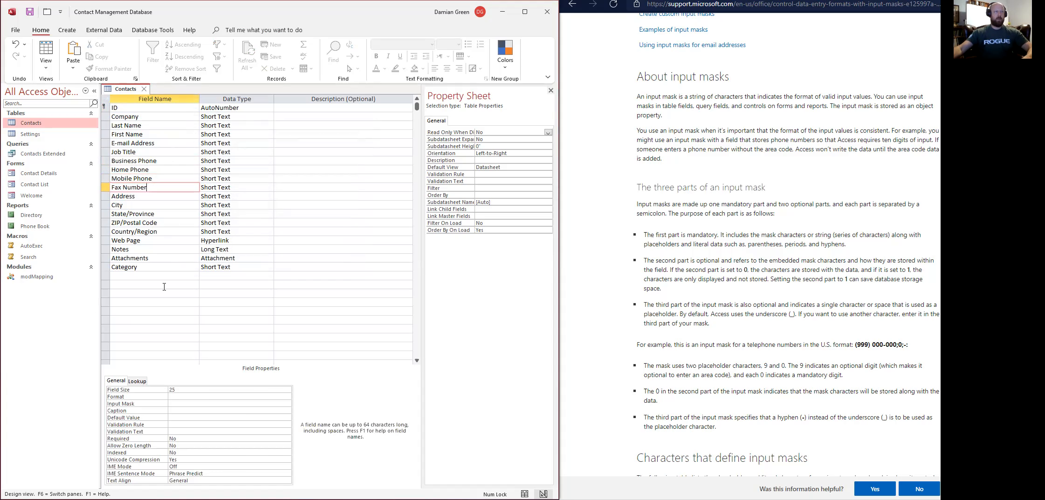
click(185, 404)
key(ctrl+v)
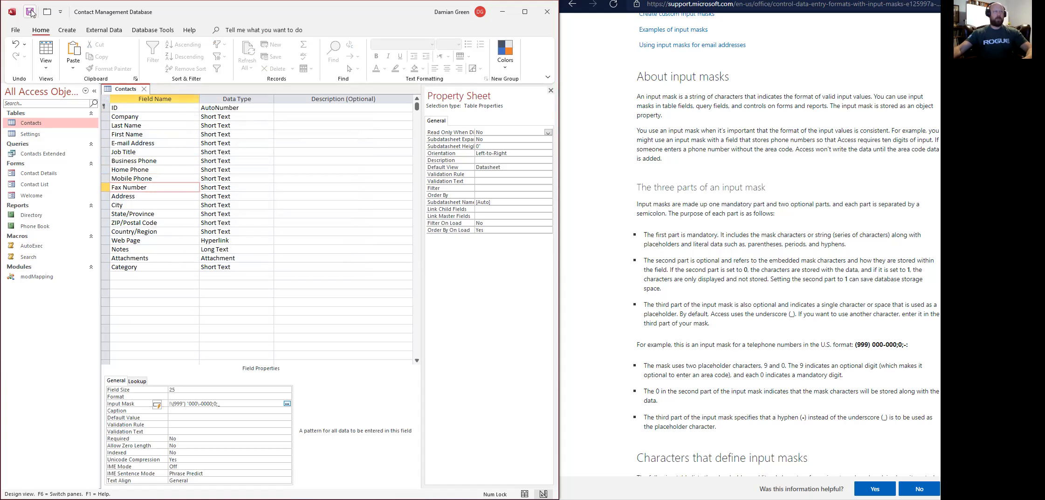
click(47, 177)
click(144, 89)
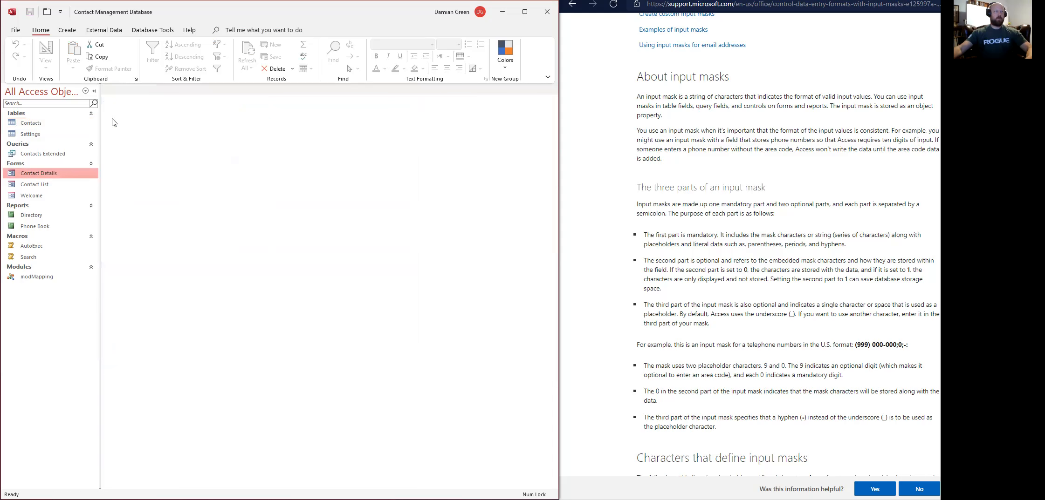
Open Contact List in Design view and delete the Home Phone, Mobile Phone and Fax Number boxes.
click(56, 187)
right_click(56, 187)
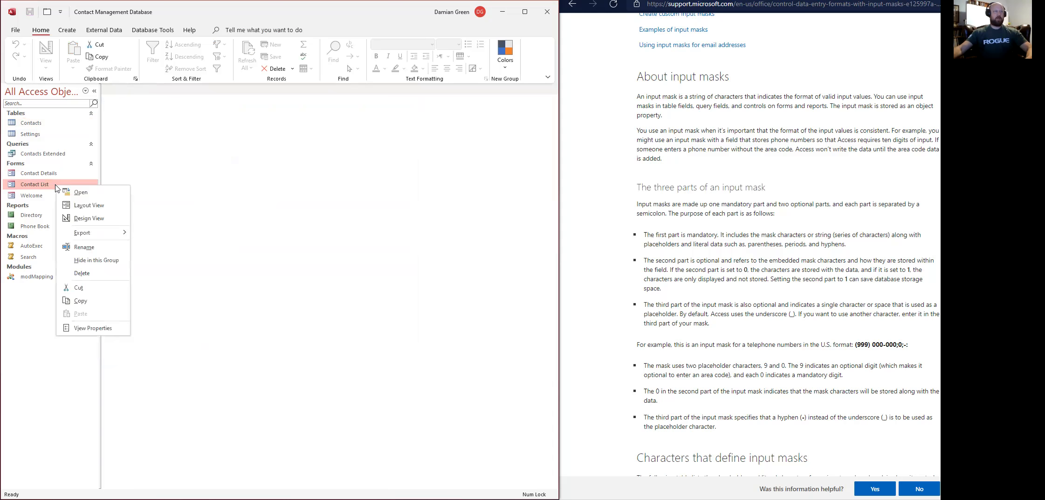
click(89, 219)
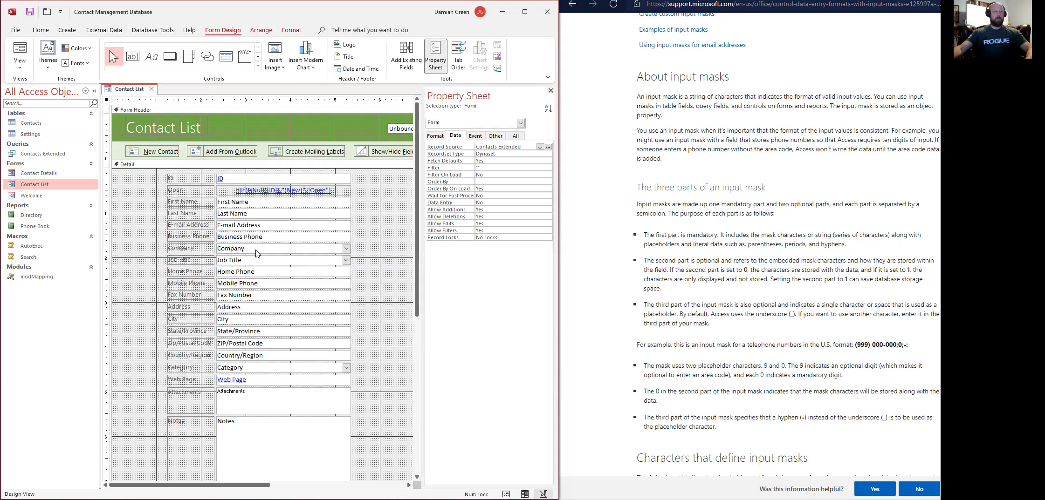
click(248, 273)
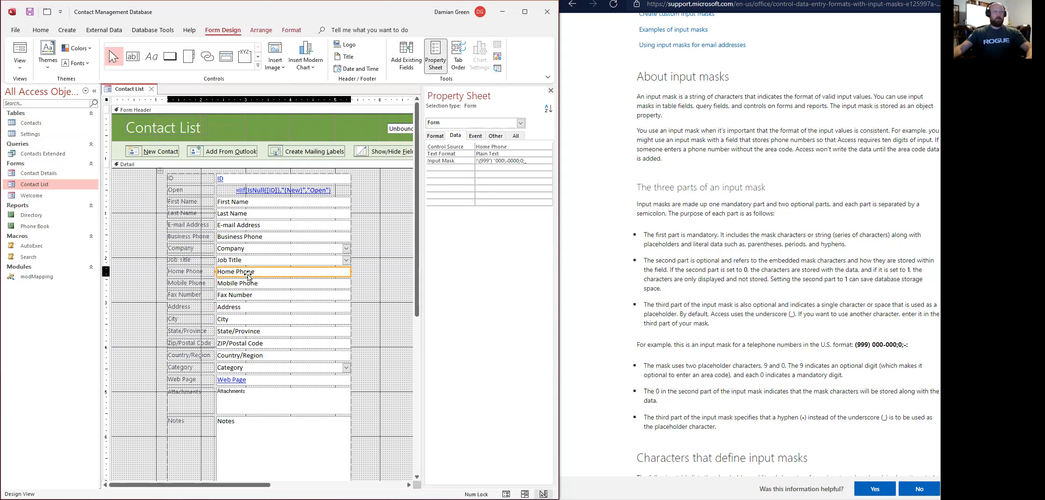
key(Delete)
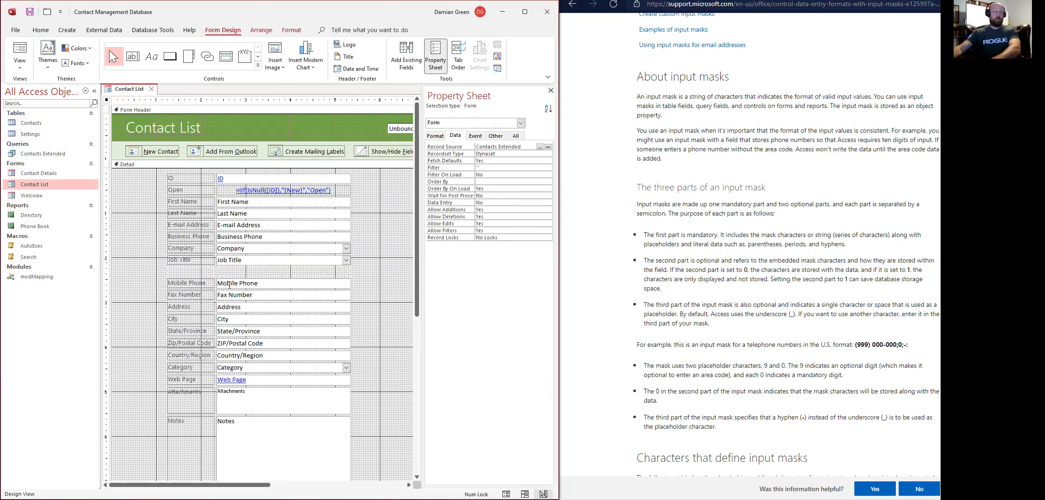
click(231, 284)
key(Delete)
click(231, 293)
key(Delete)
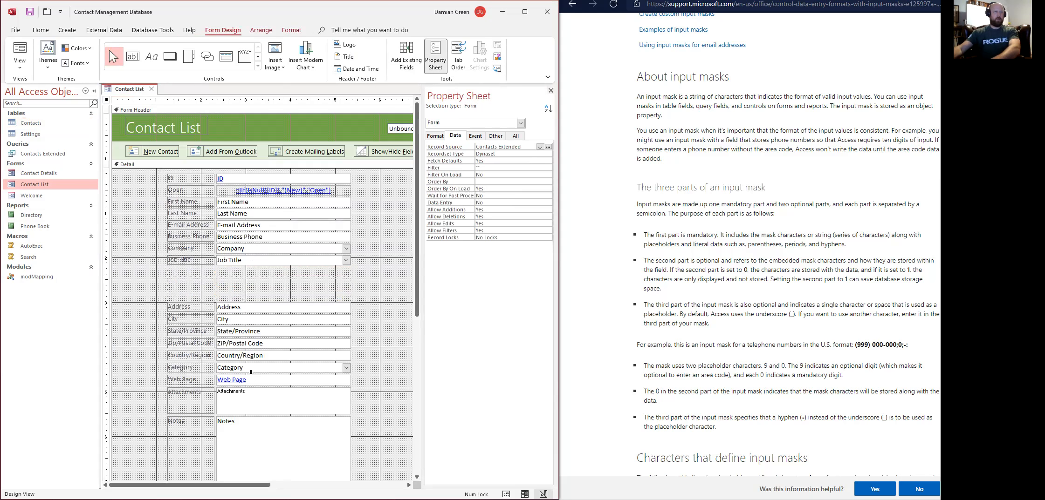
Remove the empty layout rows left under Job Title.
click(233, 273)
key(Delete)
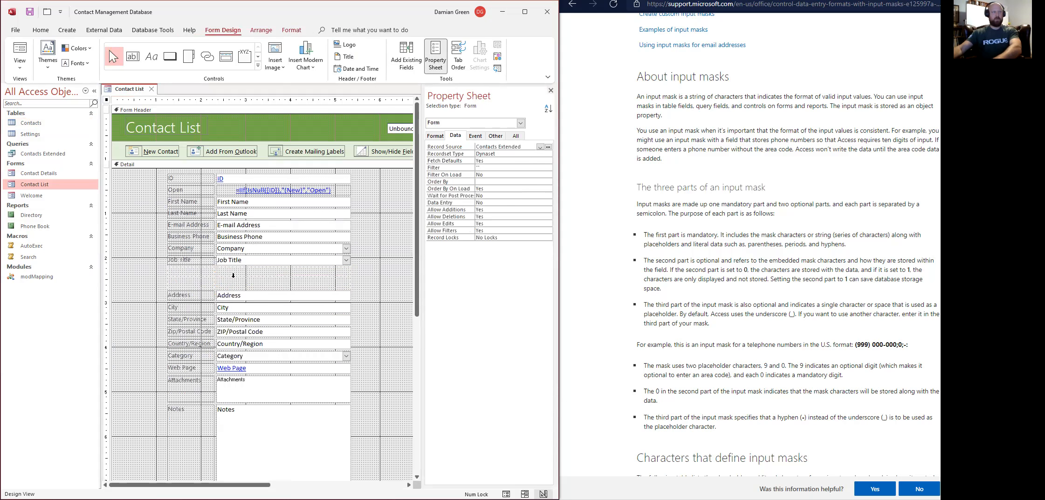
click(234, 275)
key(Delete)
Place Business, Home, Mobile Phone and Fax Number from the field list below Company, then view the form.
click(234, 275)
key(Delete)
click(406, 56)
click(448, 194)
shift+click(447, 219)
drag(441, 195, 281, 256)
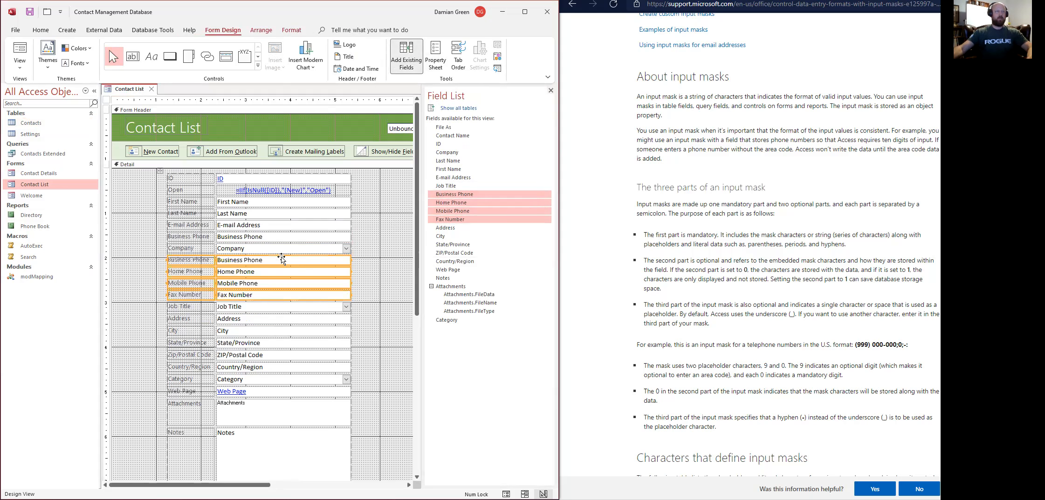
click(19, 54)
click(492, 158)
Type 1 into Business Phone and check the Mobile Phone mask.
text(1)
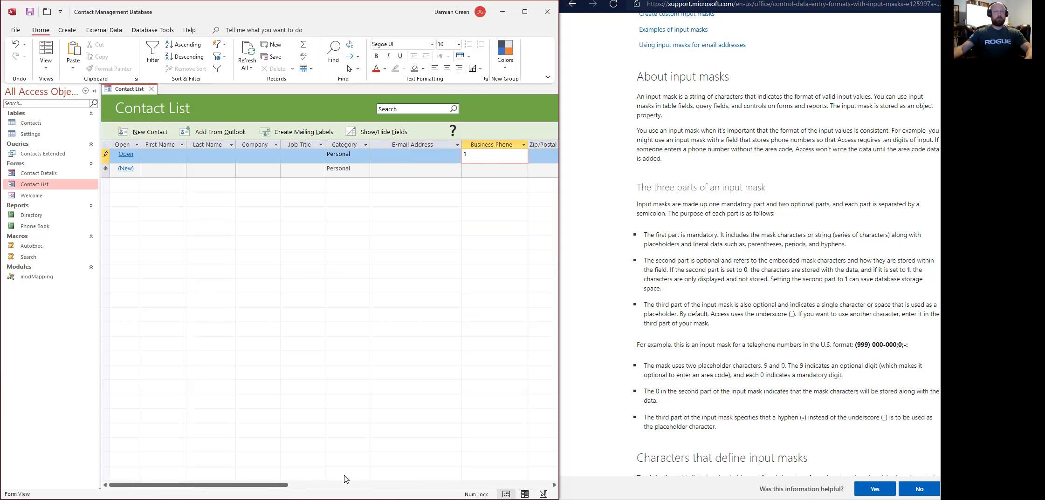
drag(259, 485, 342, 485)
click(409, 155)
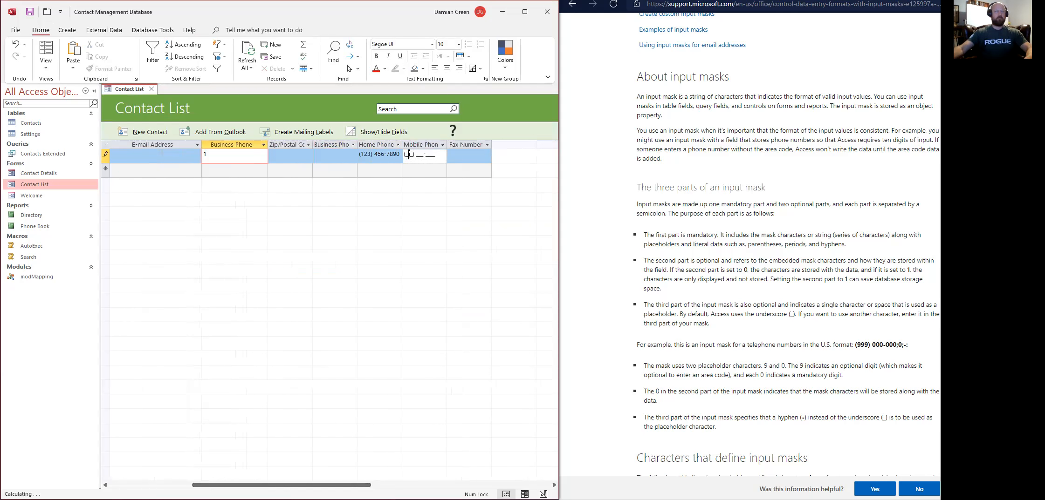
click(313, 153)
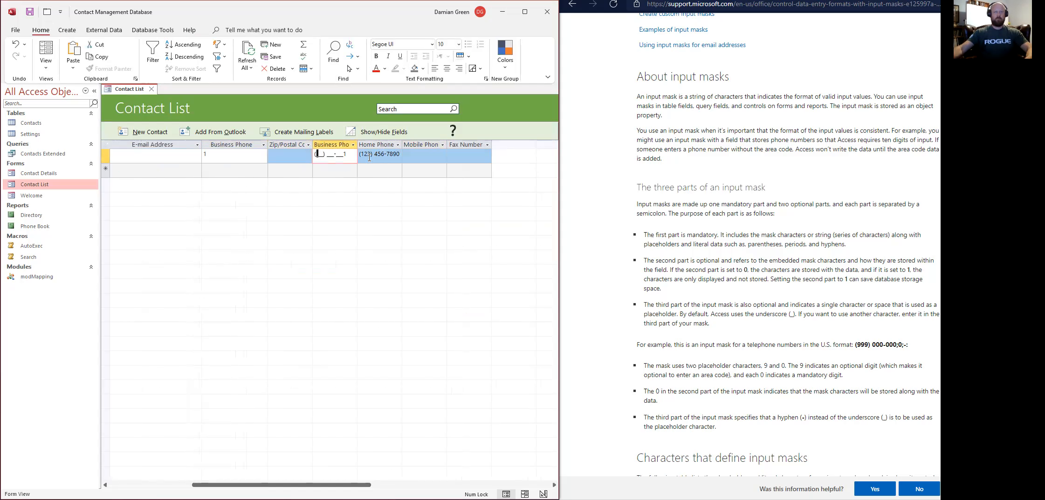
text(100) 000-000)
key(Tab)
key(Tab)
key(Tab)
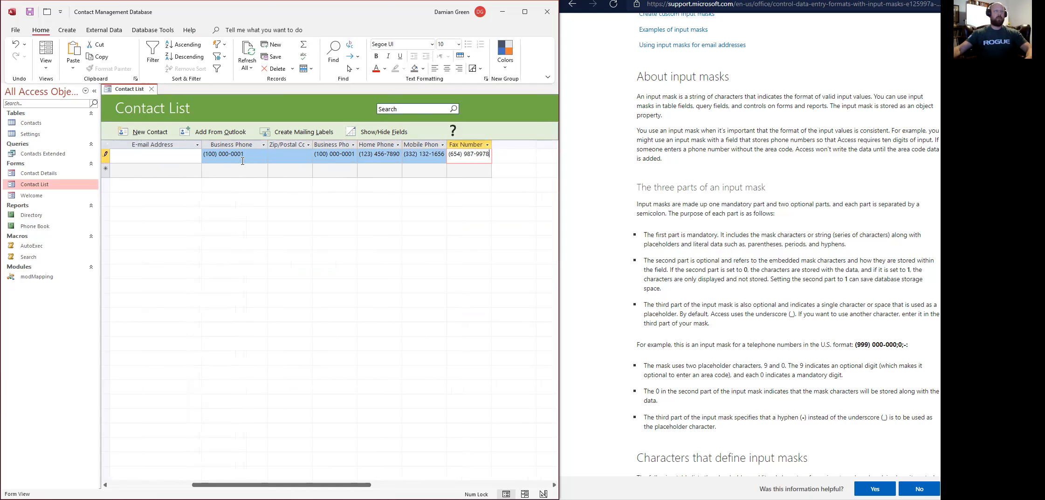
click(221, 167)
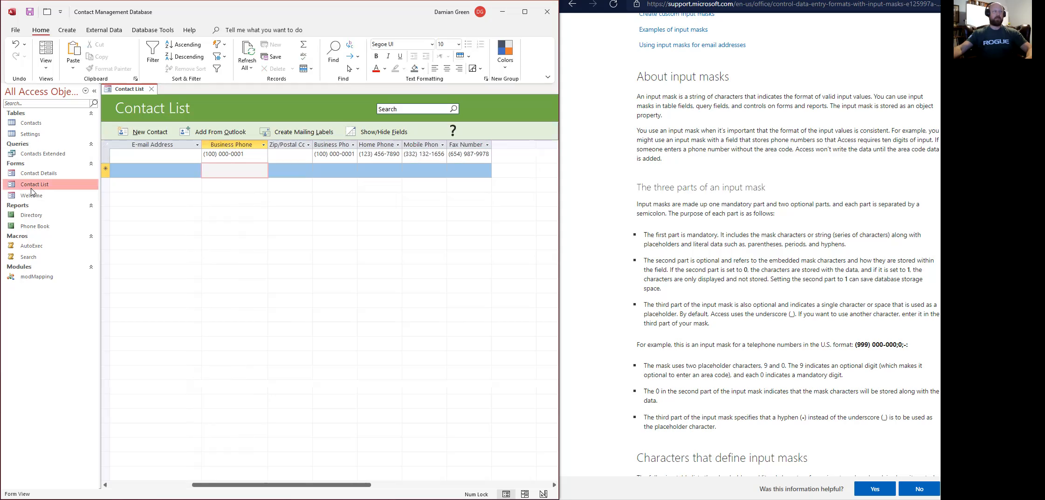
click(32, 124)
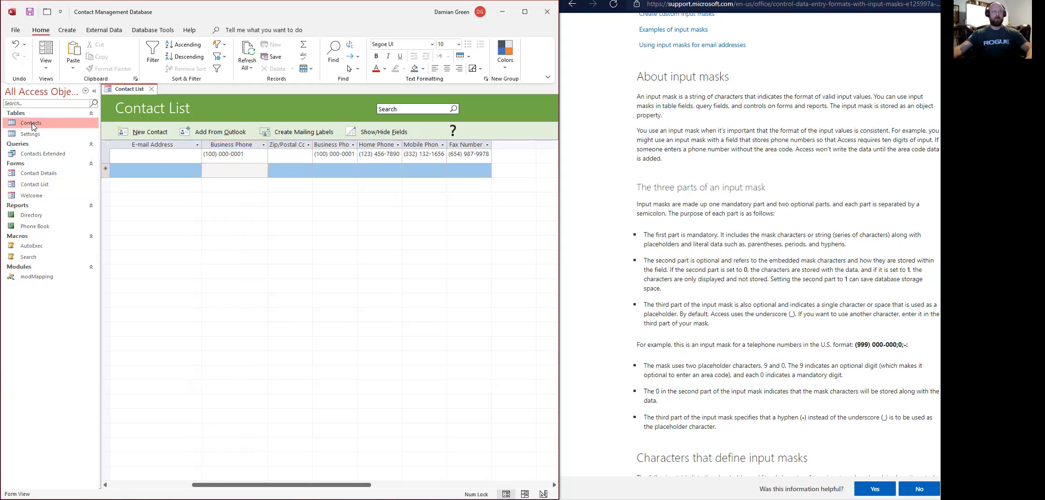
click(152, 89)
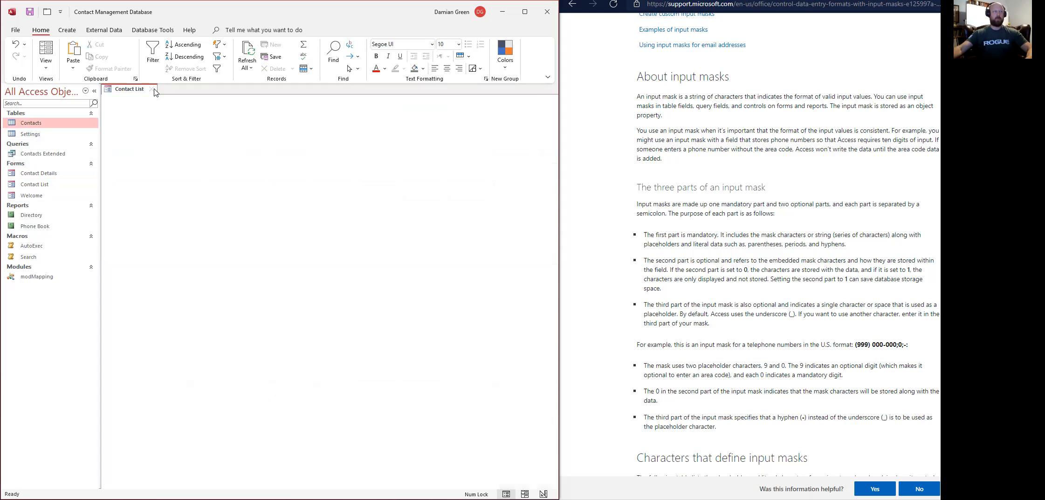
Open Contact Details in Design view, select its phone boxes and fields, then save and close the form.
right_click(36, 174)
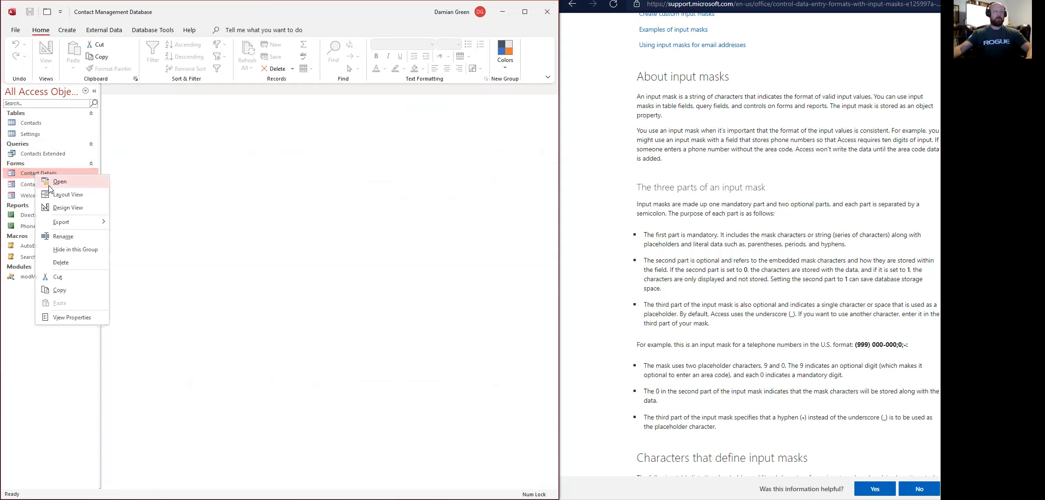
click(56, 210)
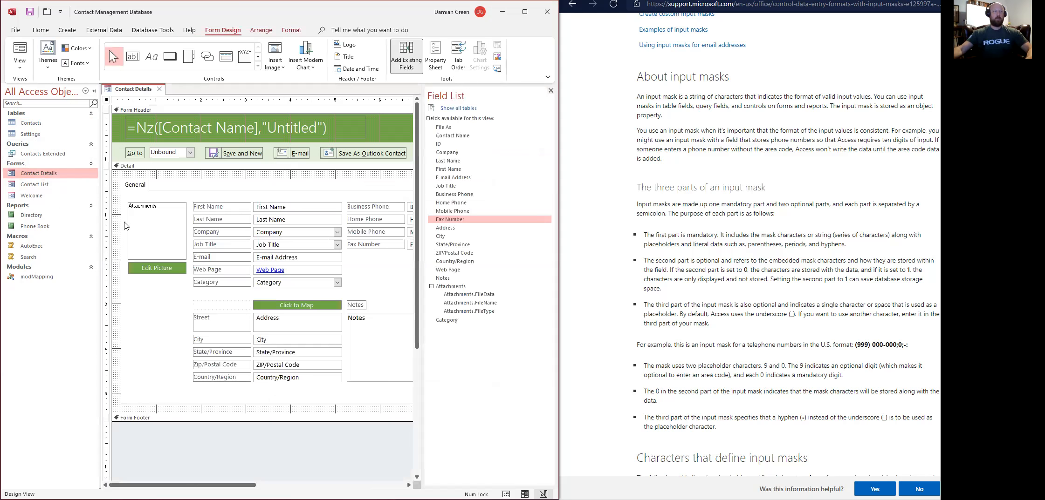
drag(238, 486, 320, 486)
click(355, 218)
ctrl+click(352, 208)
ctrl+click(353, 235)
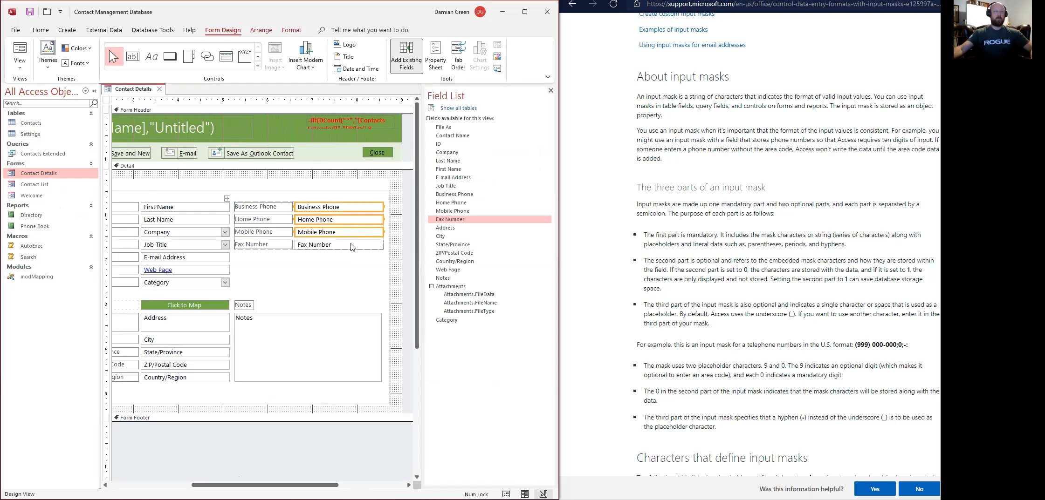
click(443, 195)
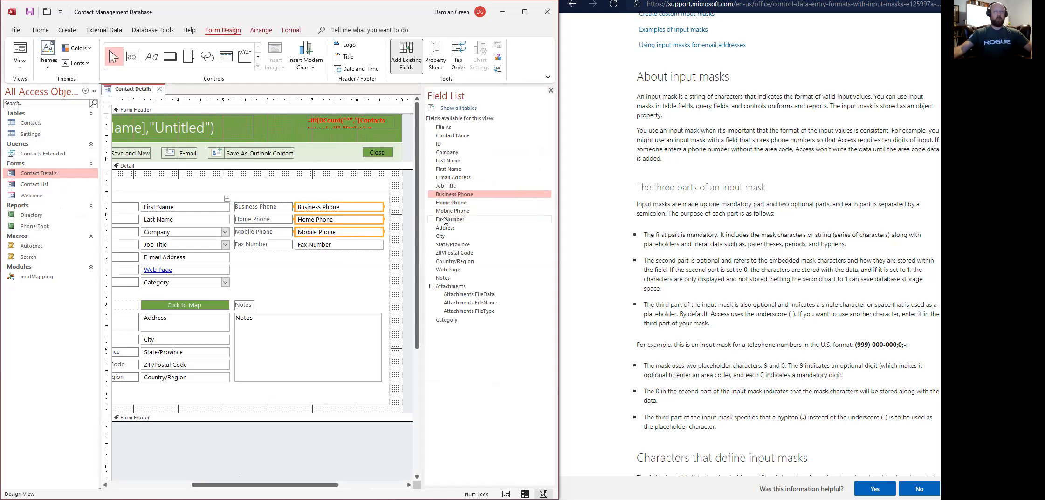
shift+click(445, 221)
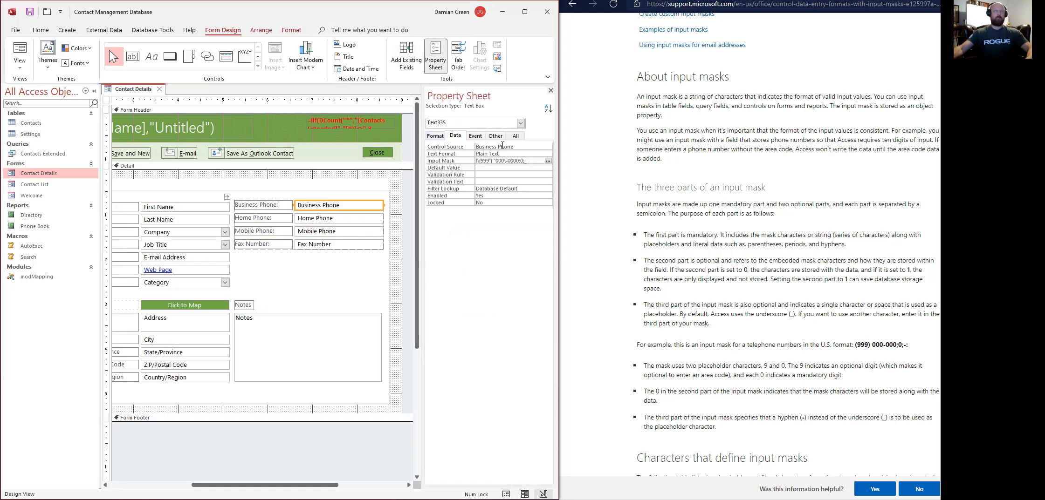
click(29, 12)
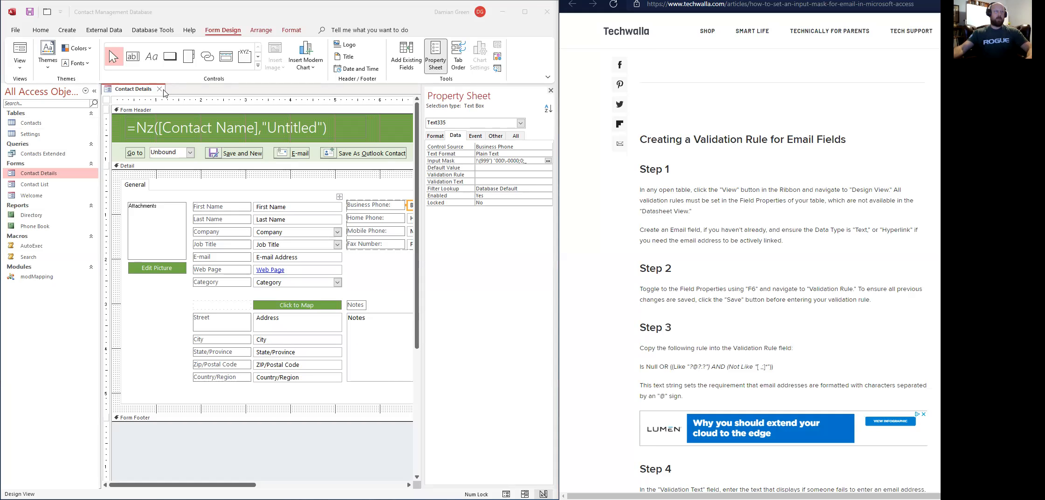
click(160, 90)
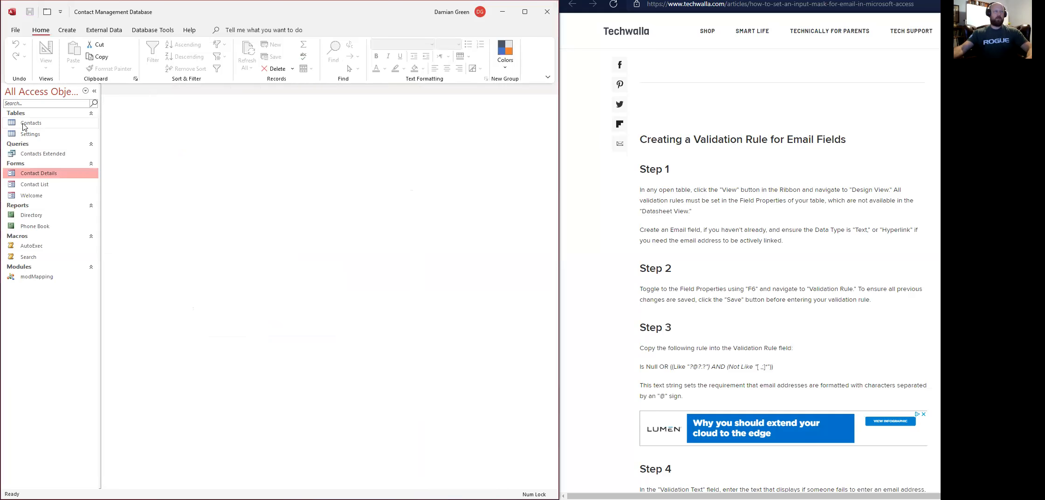
In Contacts Design view, make E-mail Address a Hyperlink field and select the article's email validation rule.
click(25, 125)
right_click(25, 126)
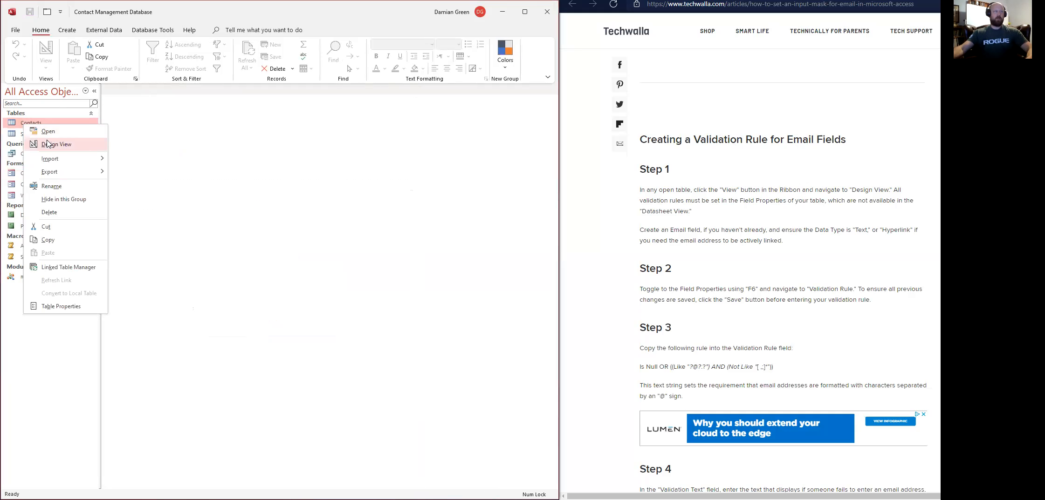
click(49, 141)
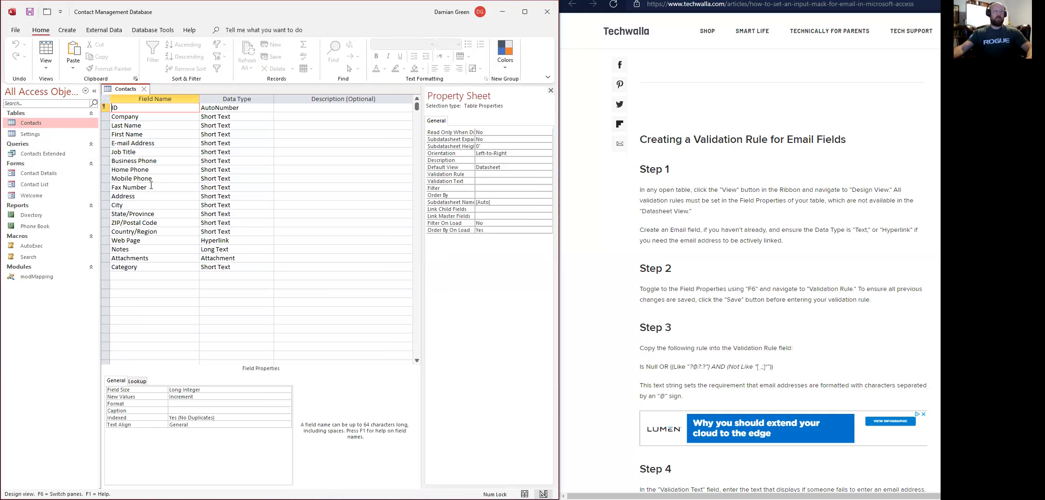
click(163, 144)
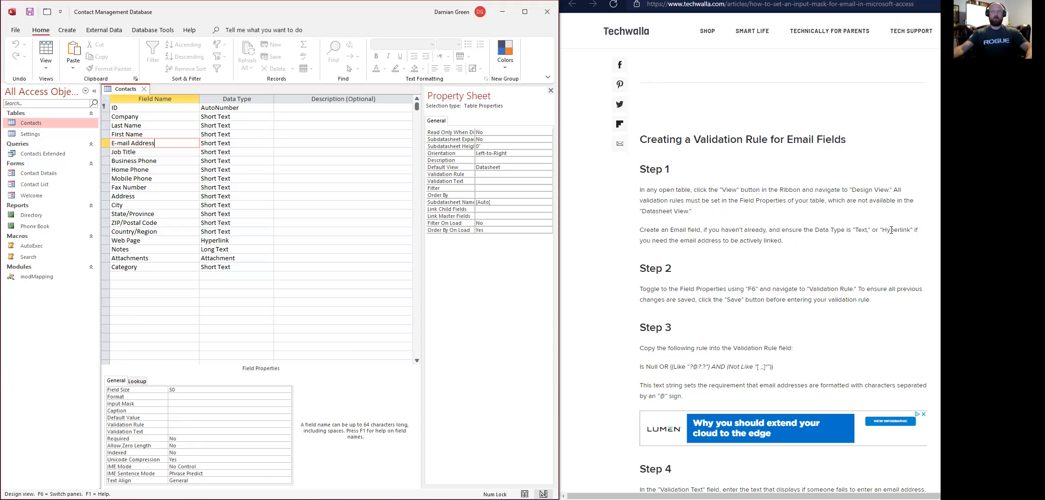
click(241, 144)
click(269, 144)
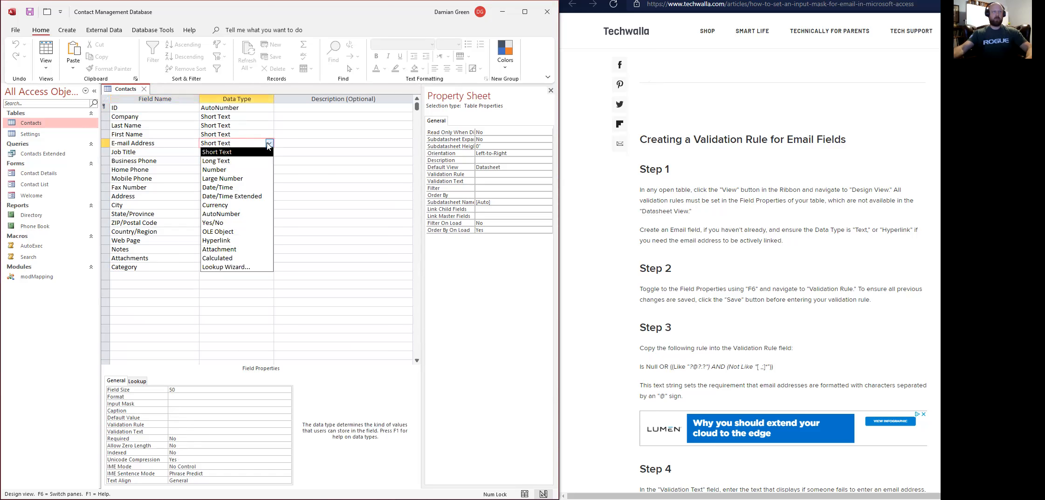
click(225, 242)
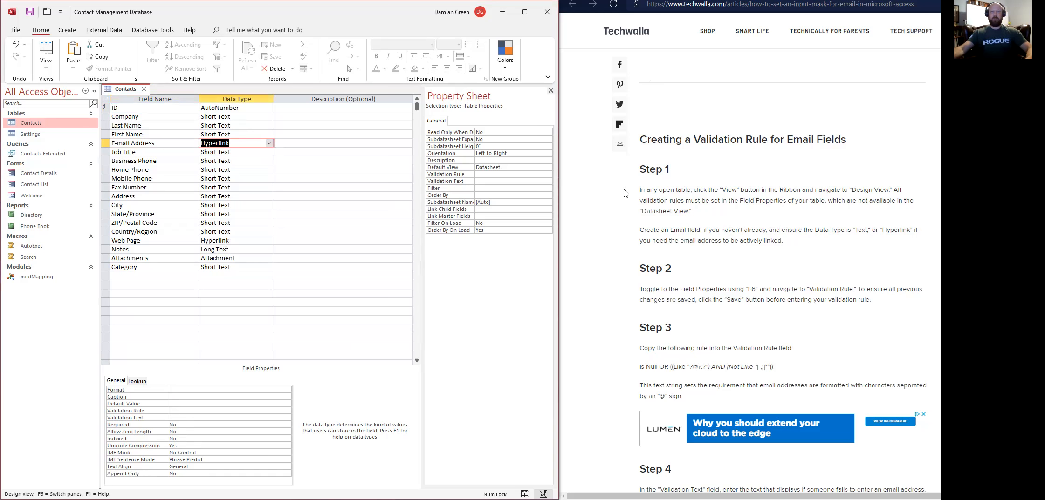
scroll(817, 256, down, 3)
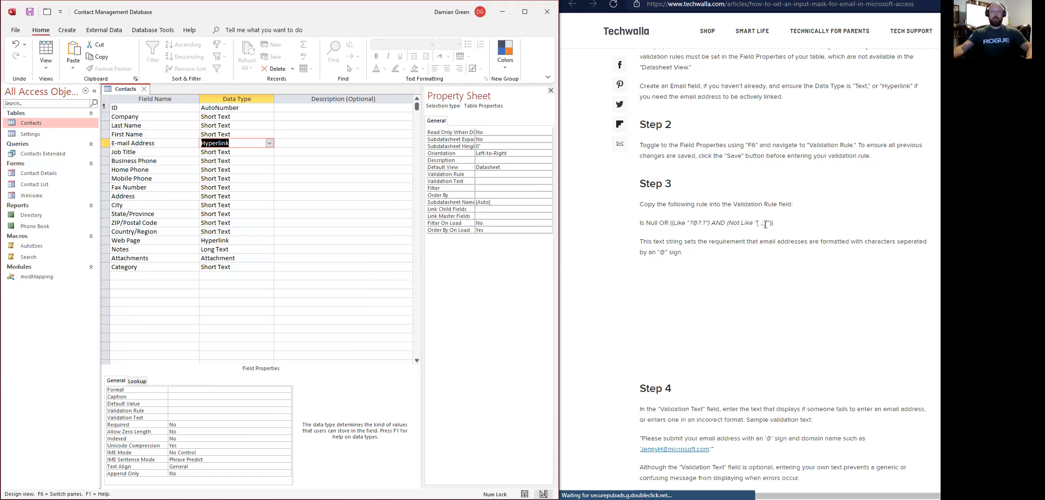
drag(777, 226, 638, 226)
key(ctrl+c)
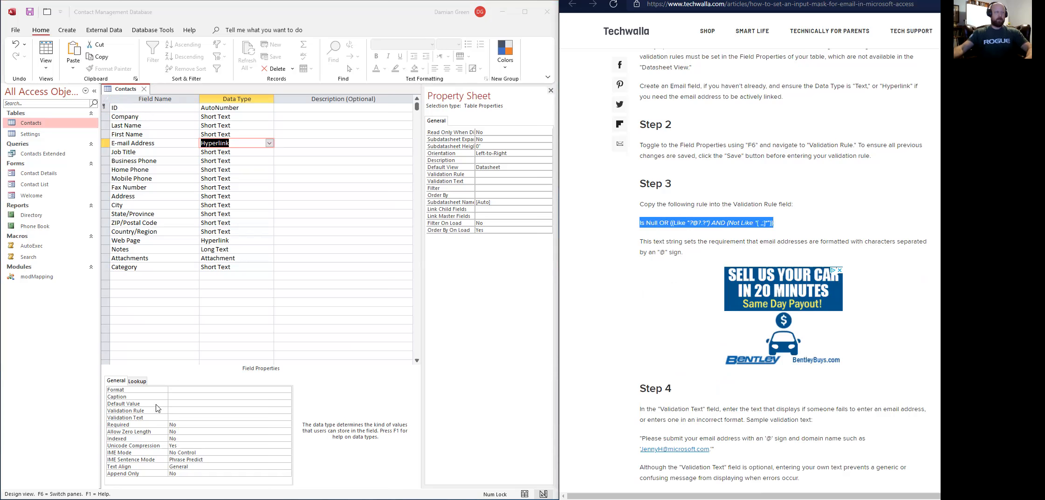
Paste the article's rule into Validation Rule and its sample warning into Validation Text.
click(176, 412)
key(ctrl+v)
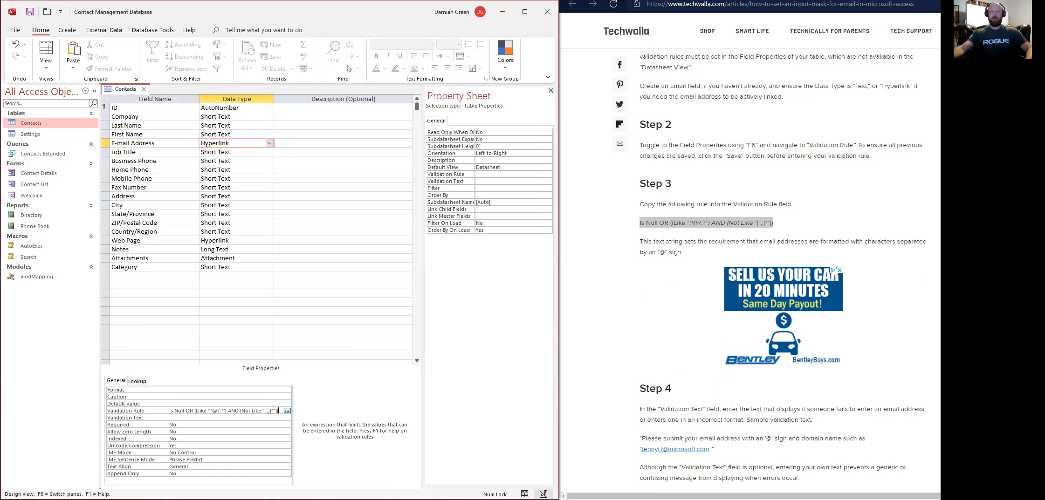
scroll(676, 250, down, 2)
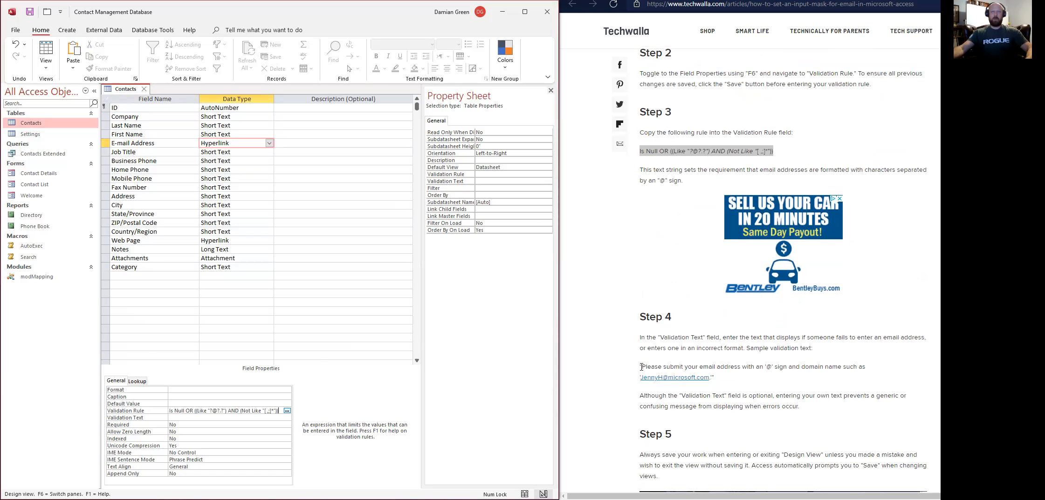
drag(640, 367, 716, 383)
key(ctrl+c)
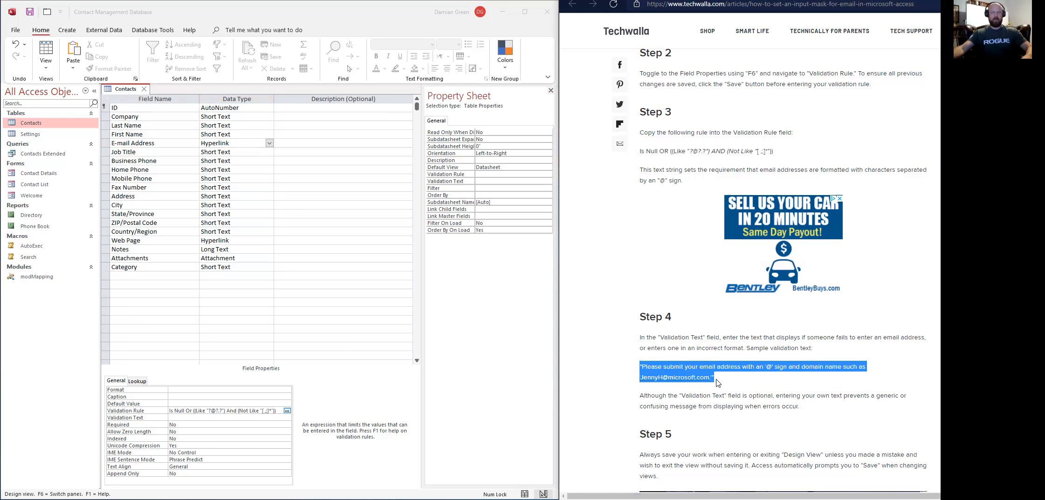
click(193, 420)
key(ctrl+v)
Save the Contacts design despite the data integrity warning and switch to Datasheet view.
scroll(735, 415, down, 1)
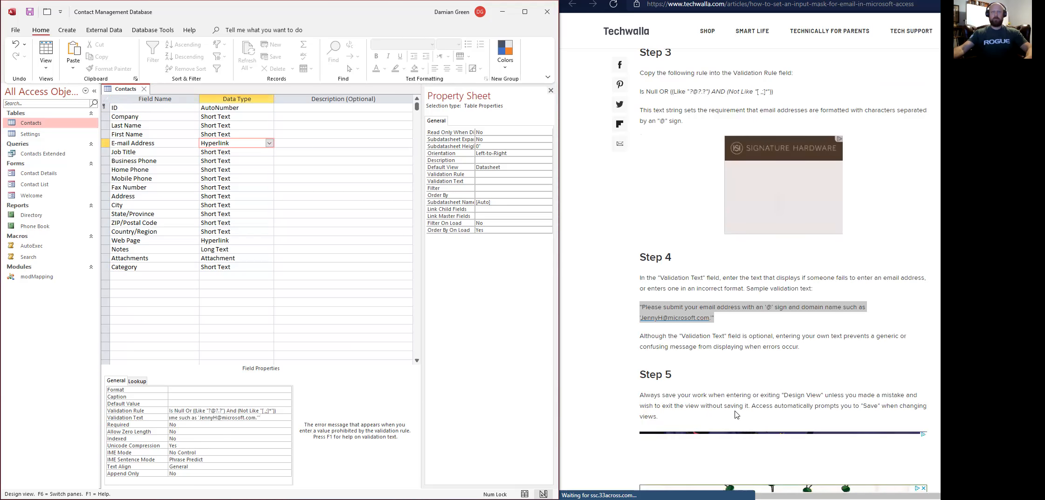
scroll(736, 415, down, 5)
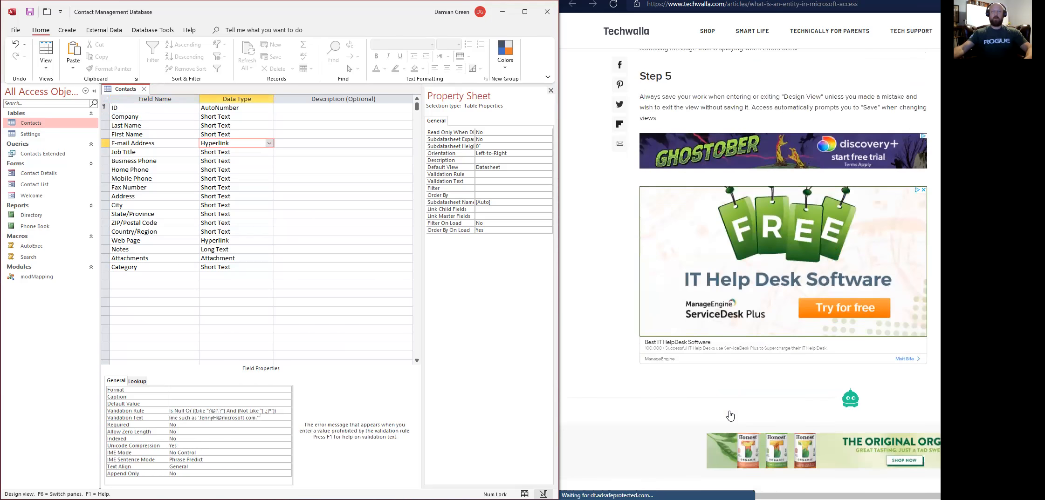
scroll(730, 416, up, 10)
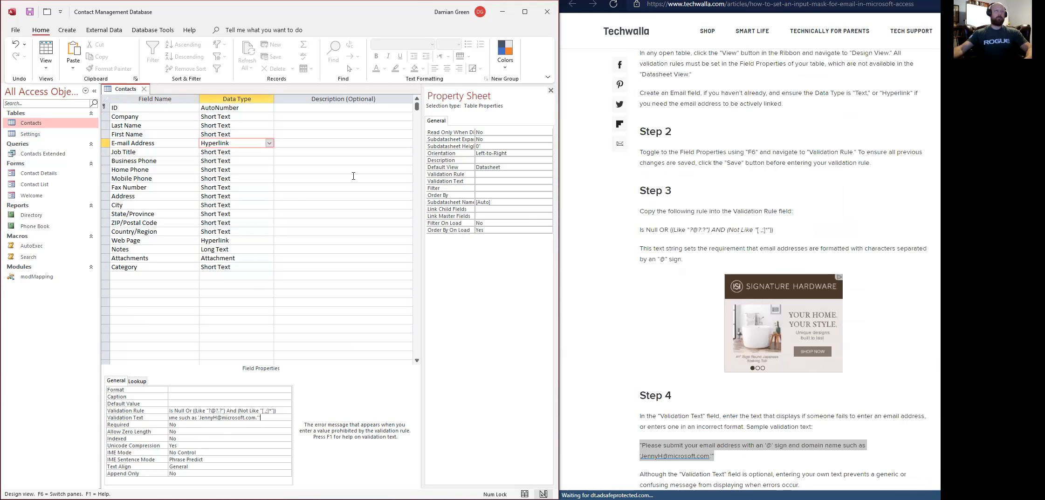
click(29, 13)
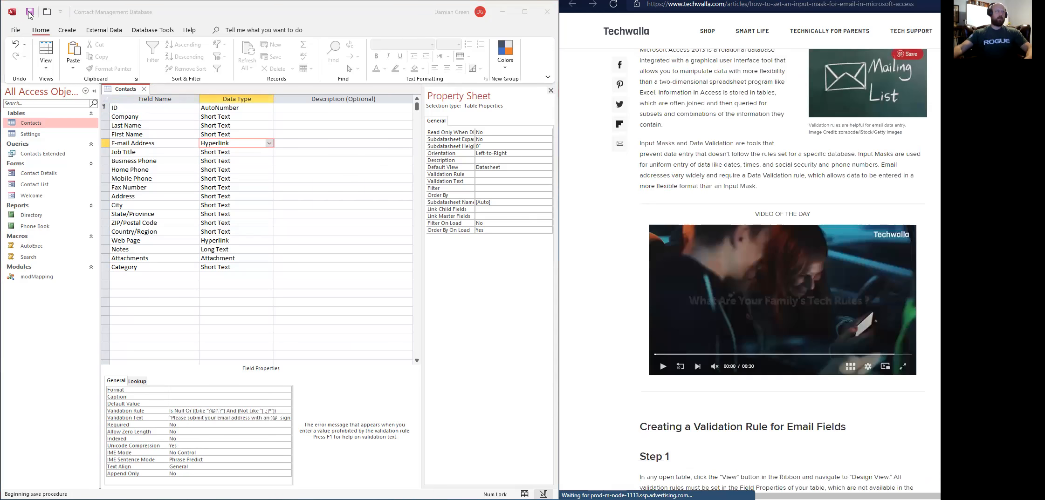
click(709, 406)
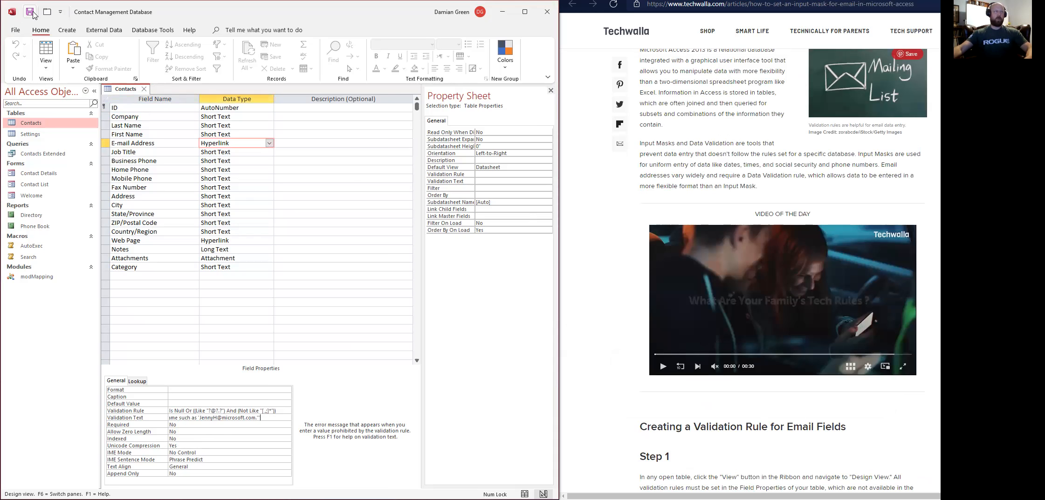
click(45, 52)
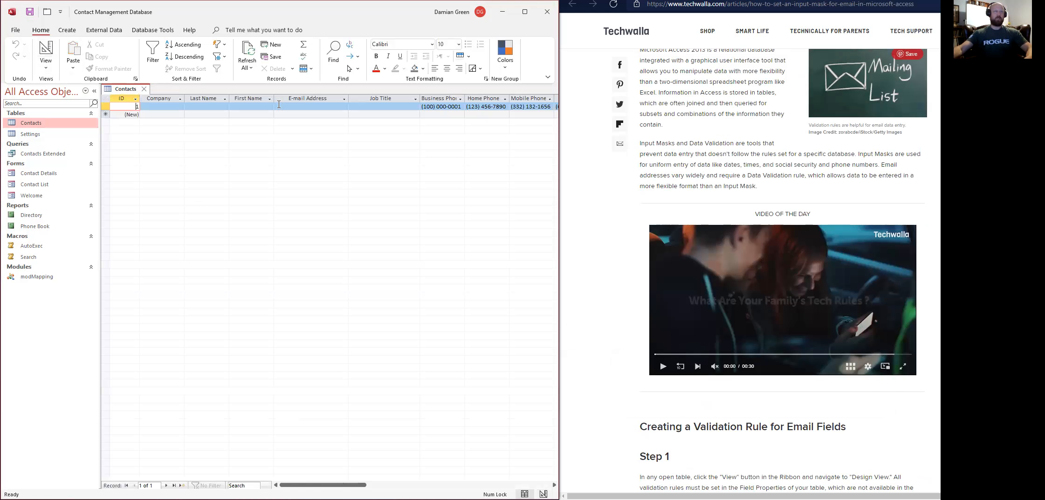
Enter the contact's e-mail address in the first record's E-mail Address cell.
click(277, 106)
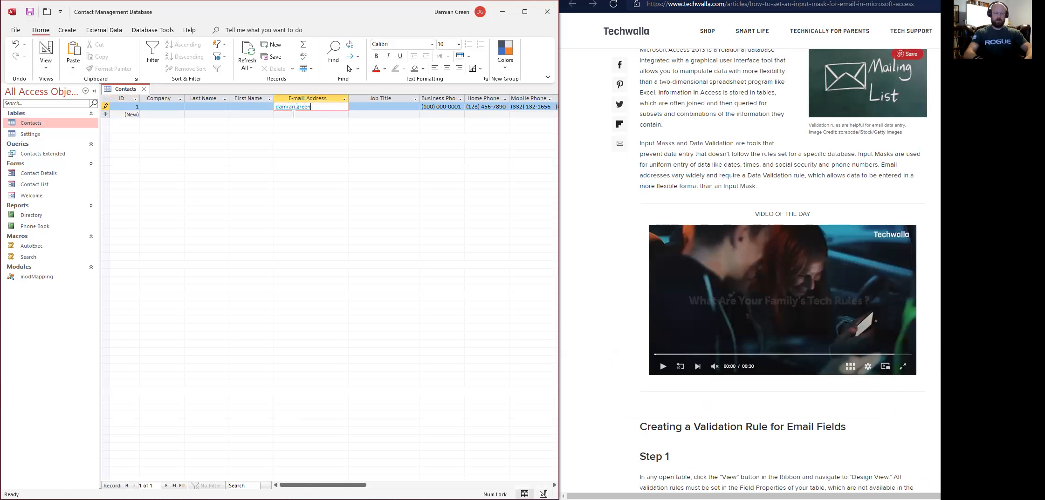
key(Tab)
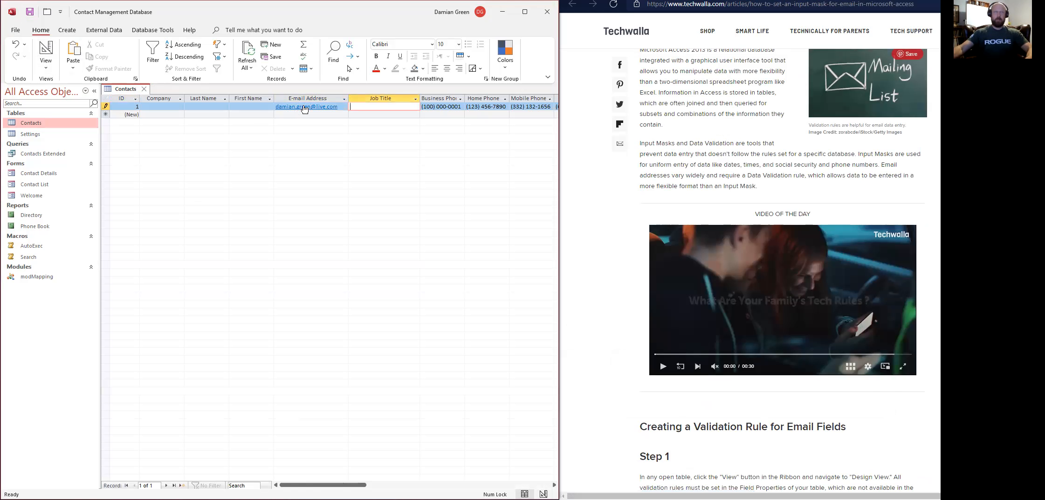
key(shift+Tab)
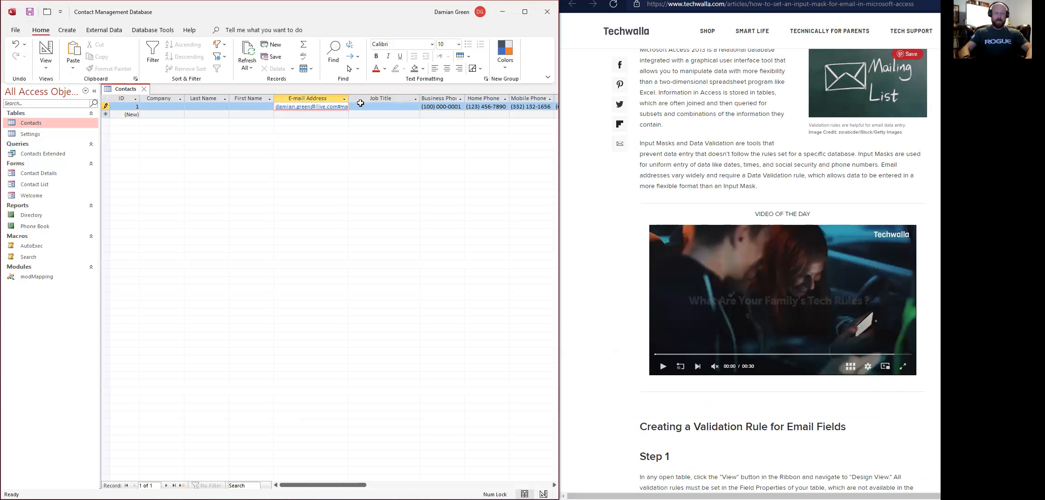
Replace it with junk text 'asdlkjf;lasdjf' and dismiss the resulting validation warning.
key(shift+End)
text(asdlkjf;lasdjf)
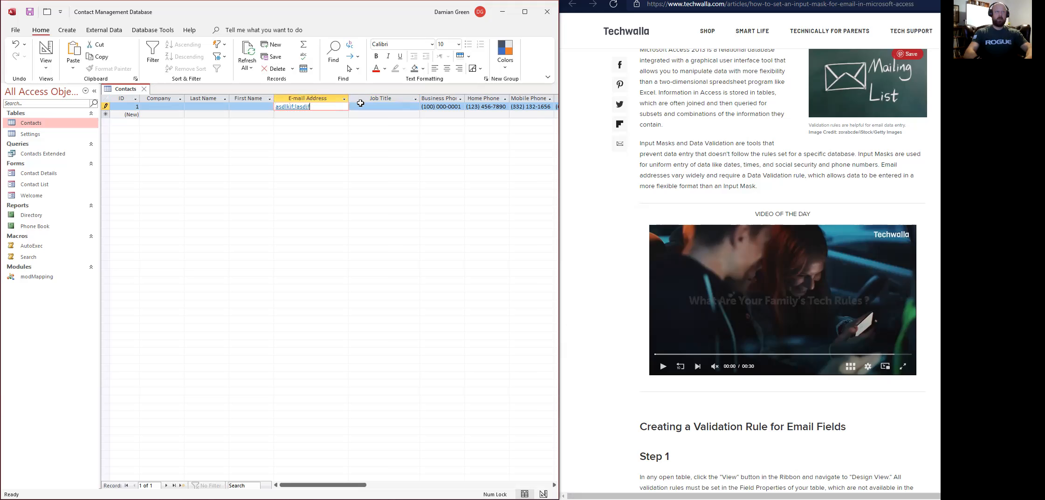
key(Tab)
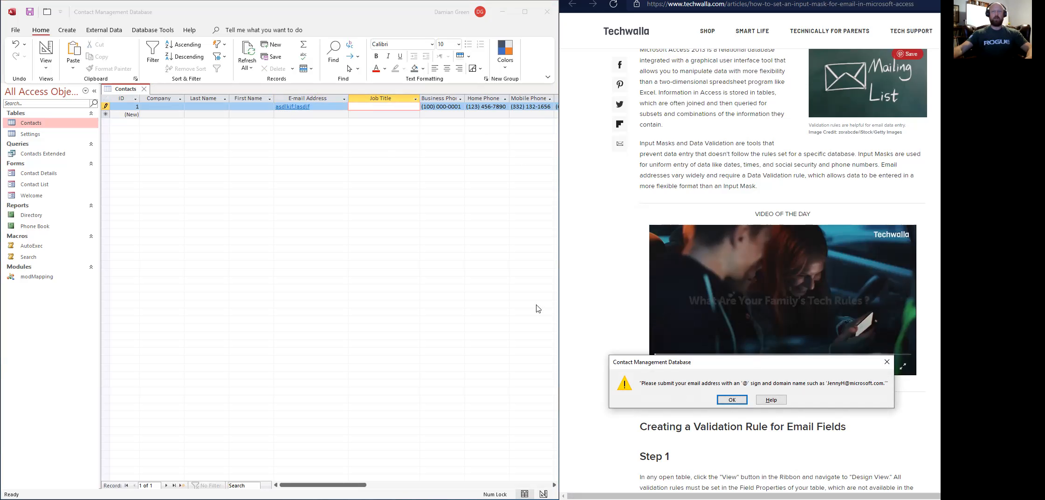
click(732, 401)
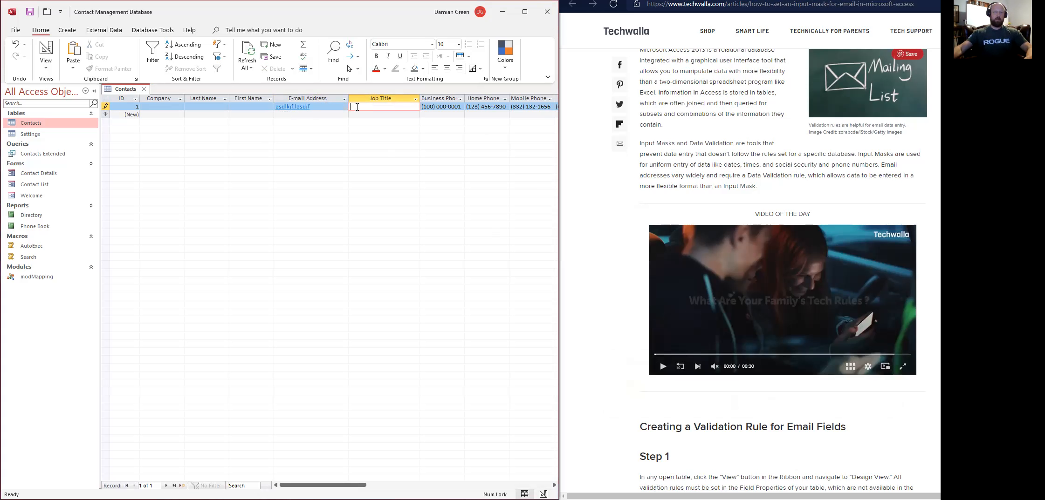
Retype the contact's e-mail address and dismiss the validation warning it still triggers.
key(Left)
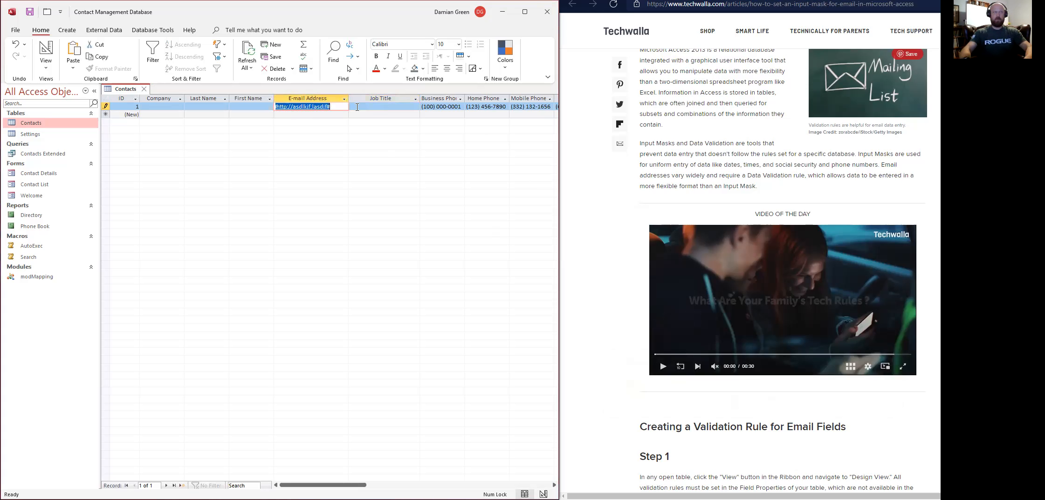
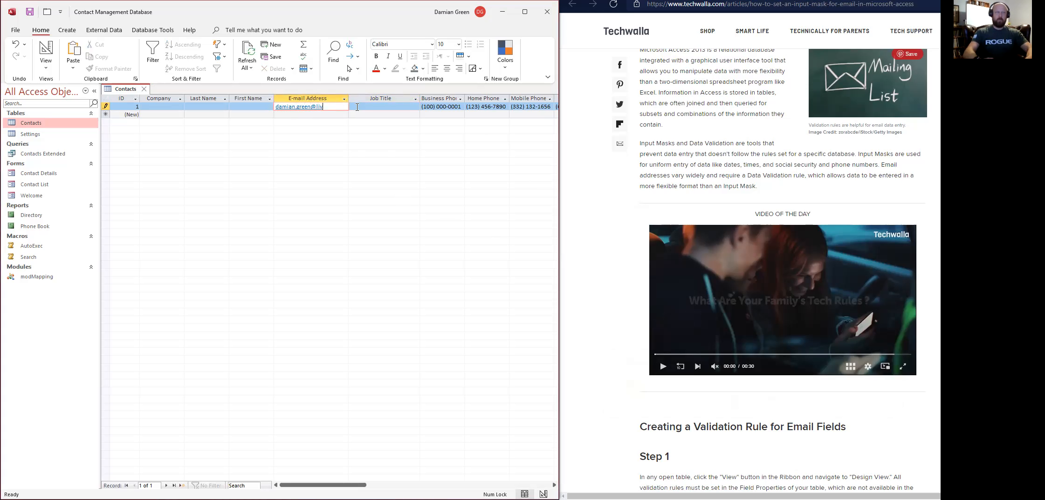
key(Tab)
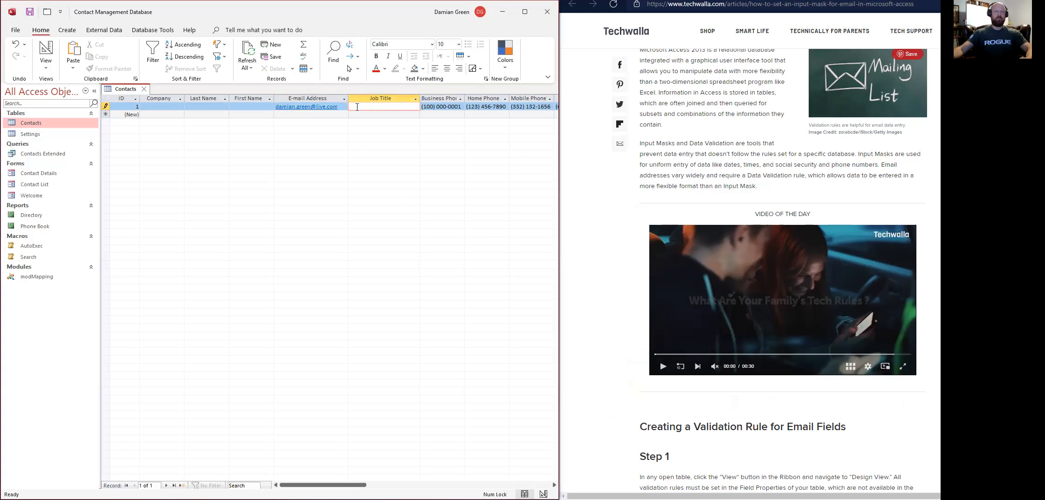
click(354, 117)
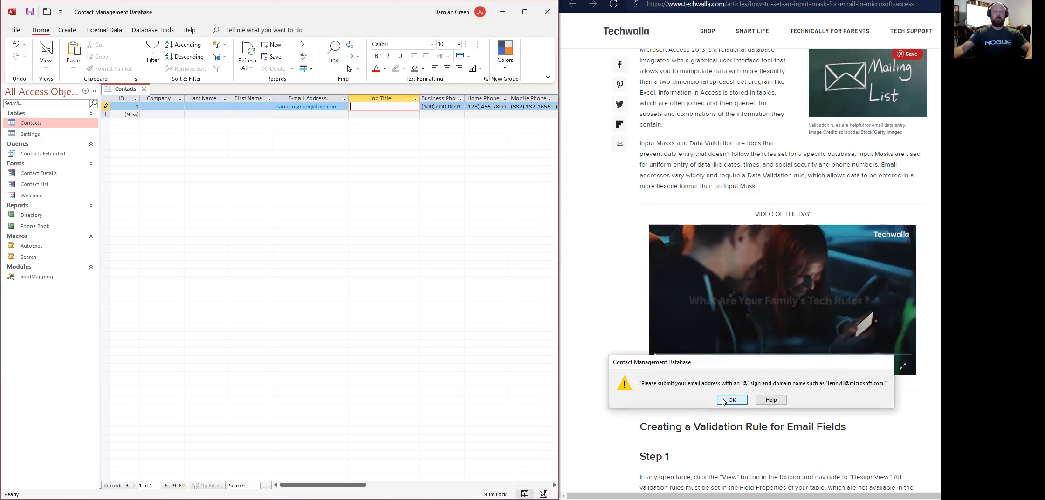
click(731, 401)
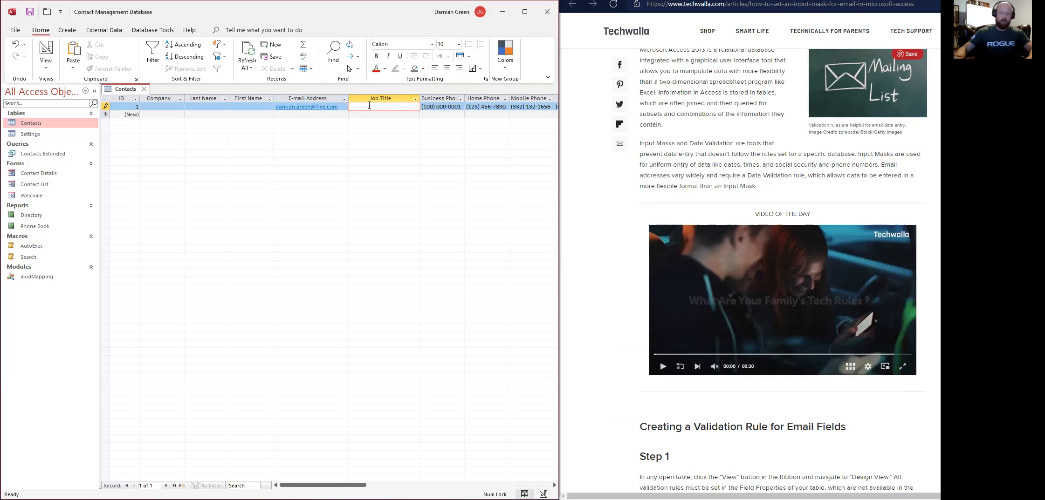
Clear the cell, enter the address again, dismiss the repeated warning, and switch to the browser.
key(Left)
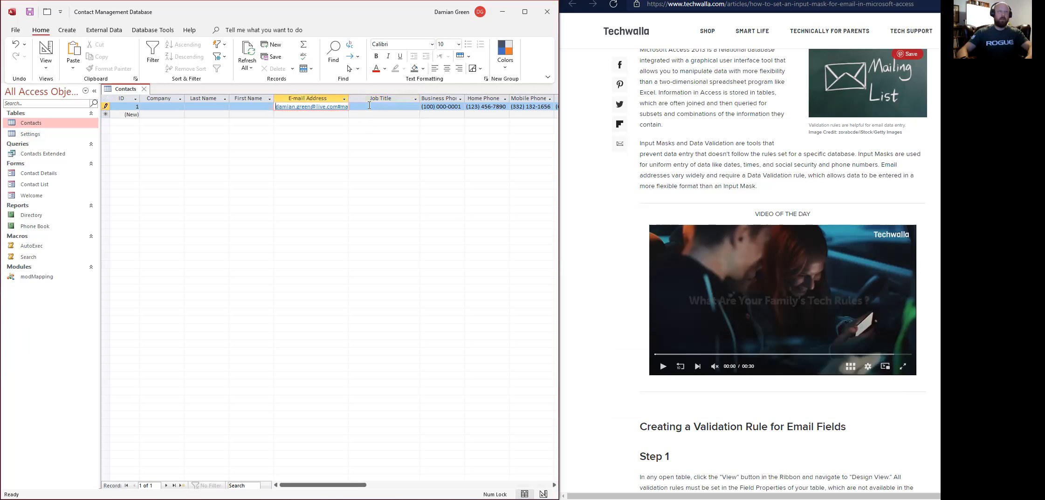
key(shift+End)
key(Delete)
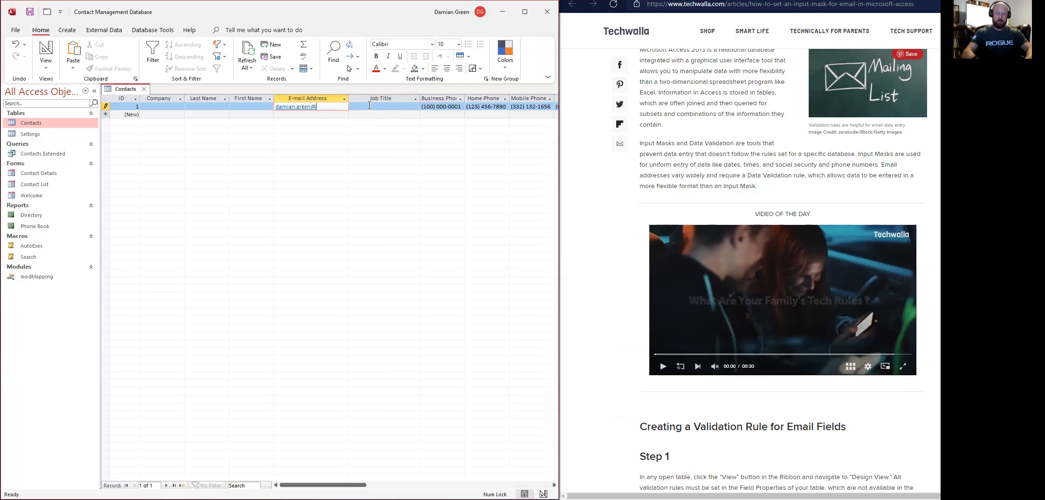
click(369, 106)
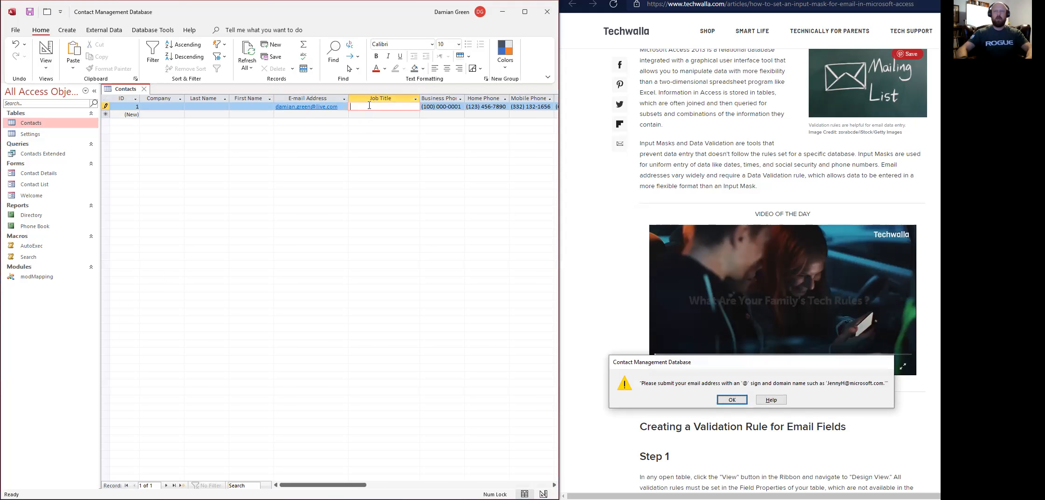
key(Return)
key(alt+Tab)
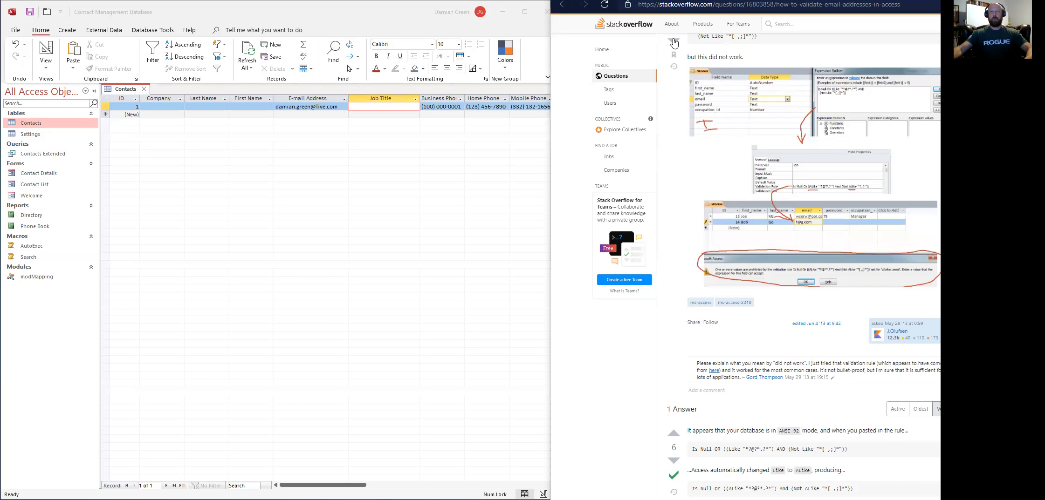
Select the answer's ANSI-wildcard ALike e-mail rule, then return the Contacts table to Design view.
scroll(723, 84, up, 2)
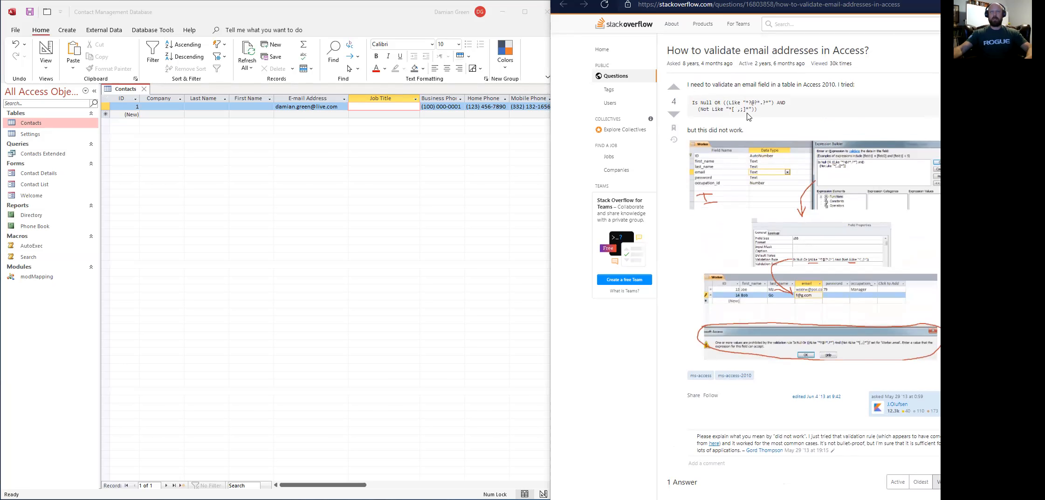
scroll(747, 120, down, 8)
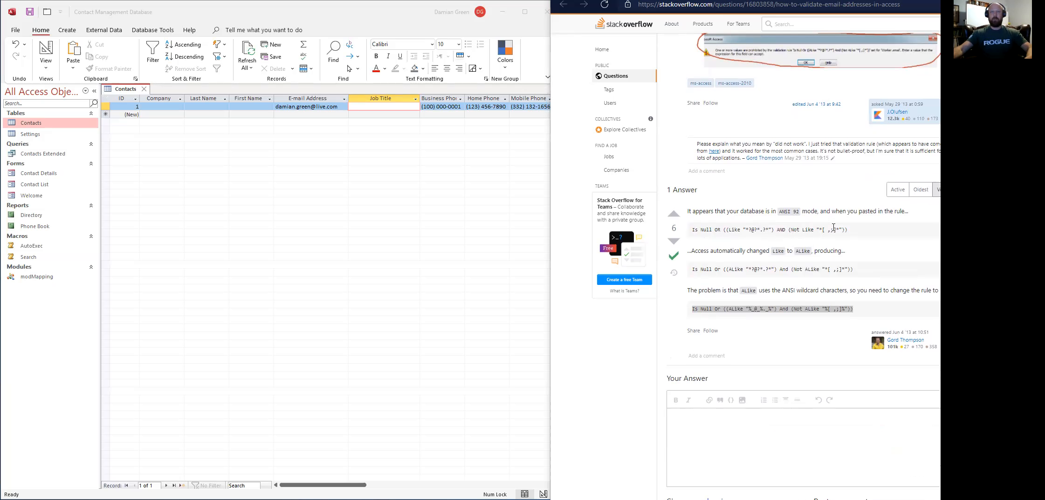
triple_click(838, 312)
click(880, 310)
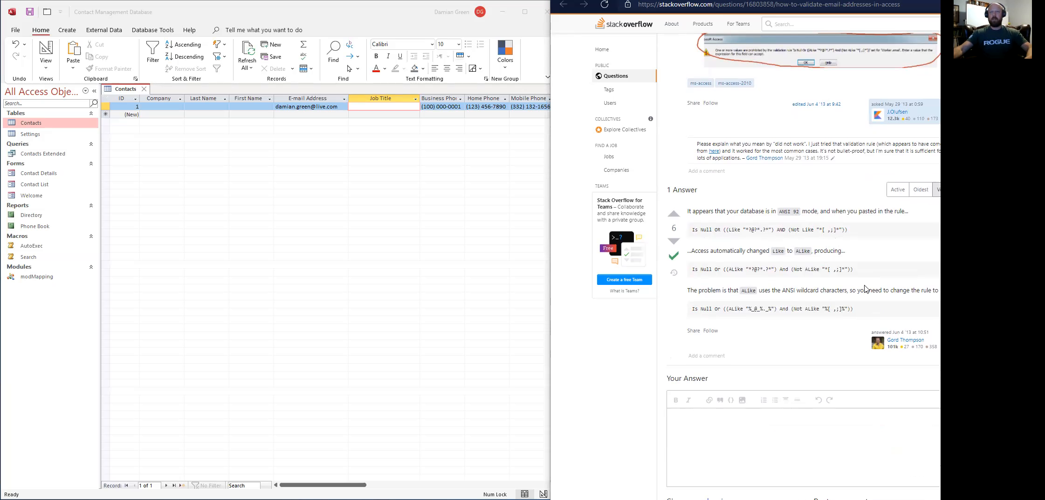
drag(853, 308, 692, 309)
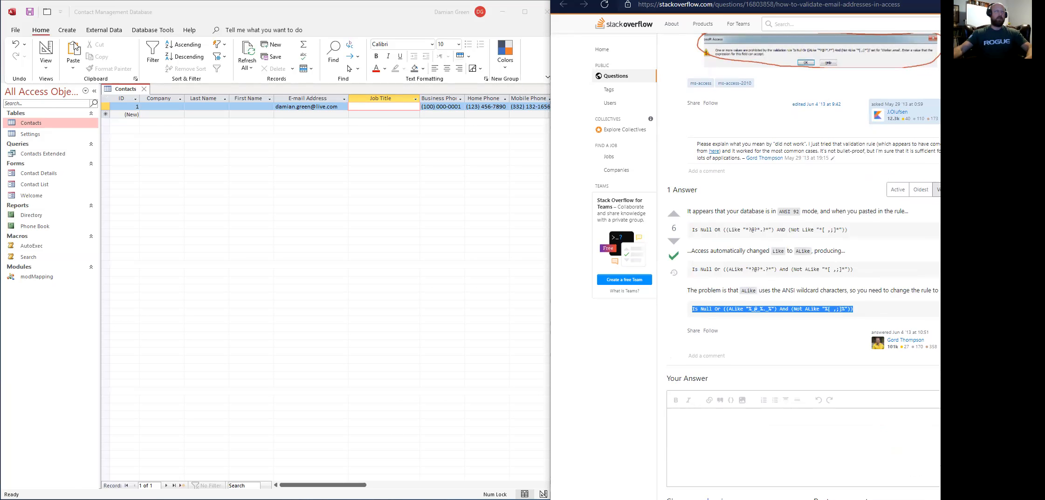
click(45, 50)
click(46, 50)
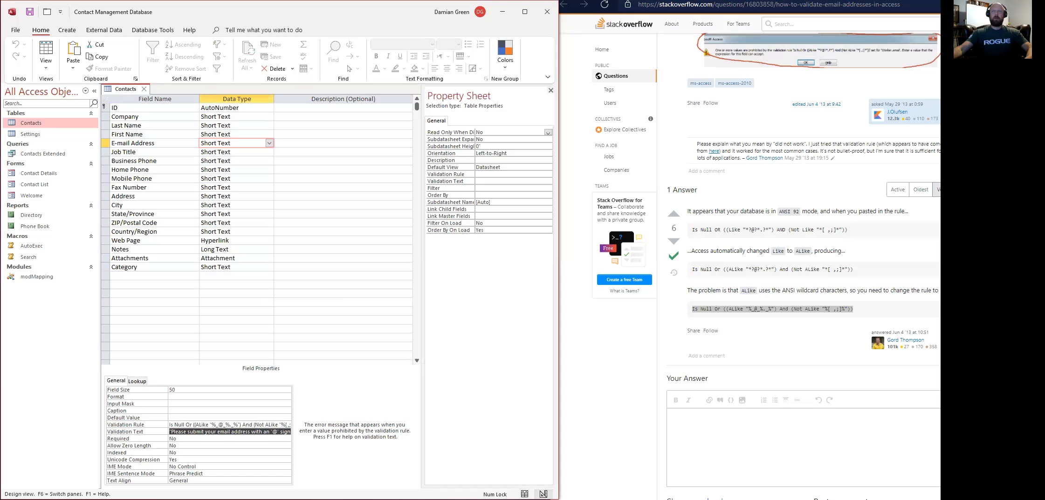
Review the e-mail field's validation rule, then edit the first contact's e-mail in Datasheet view.
click(196, 425)
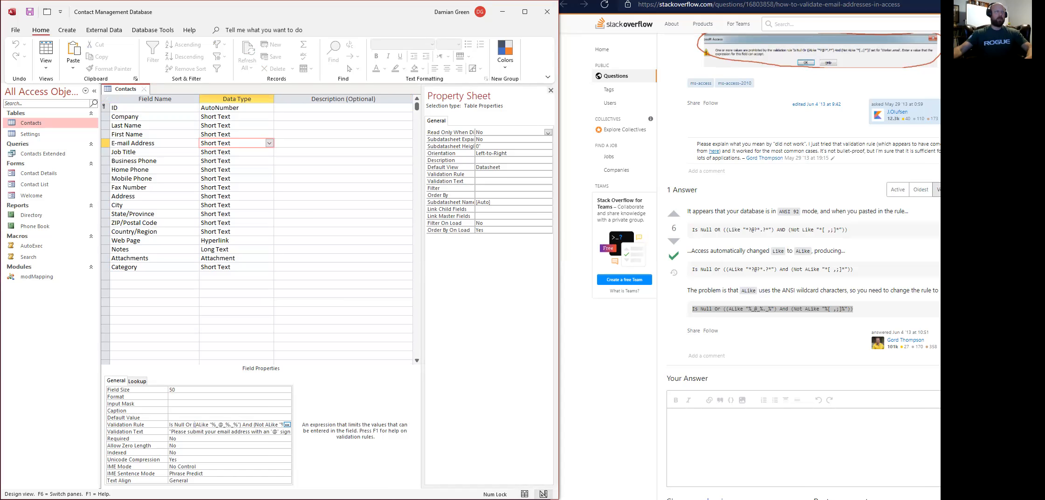
click(45, 50)
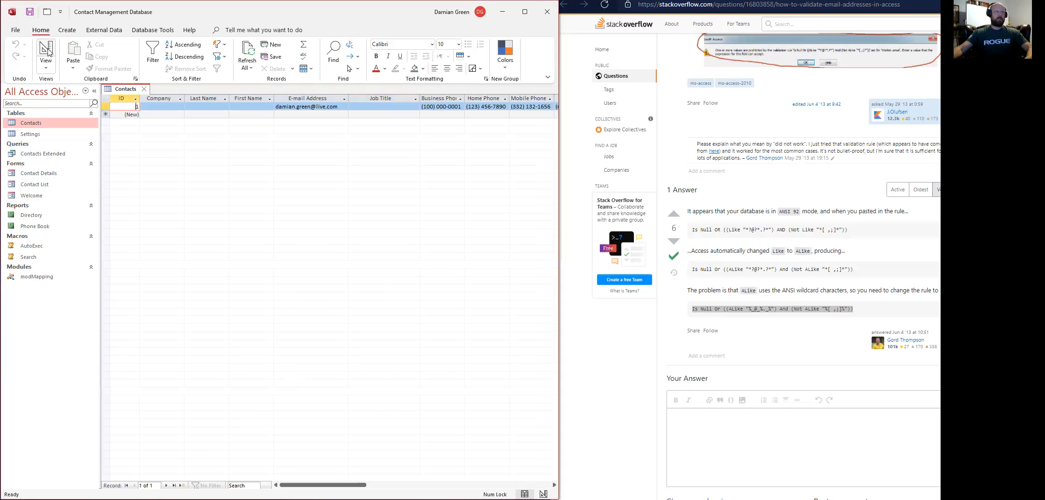
click(337, 107)
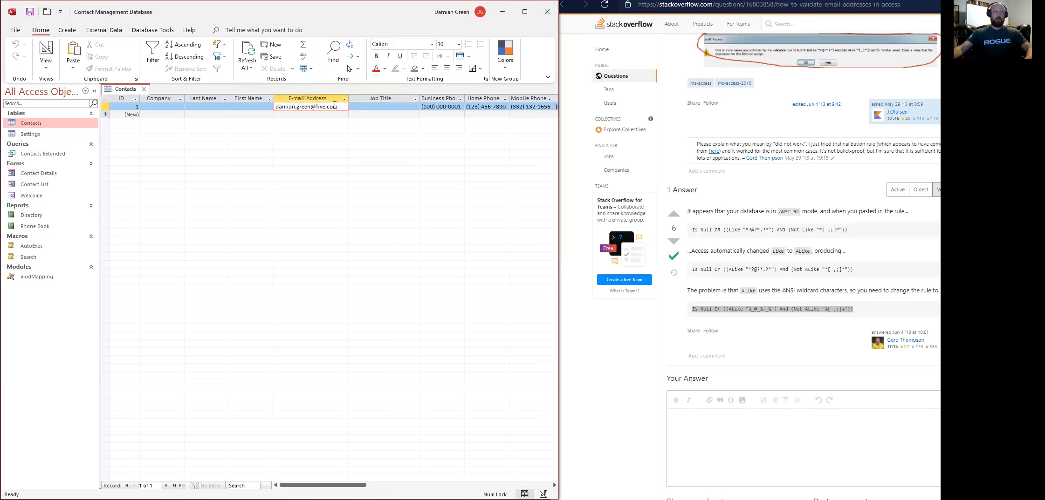
click(329, 114)
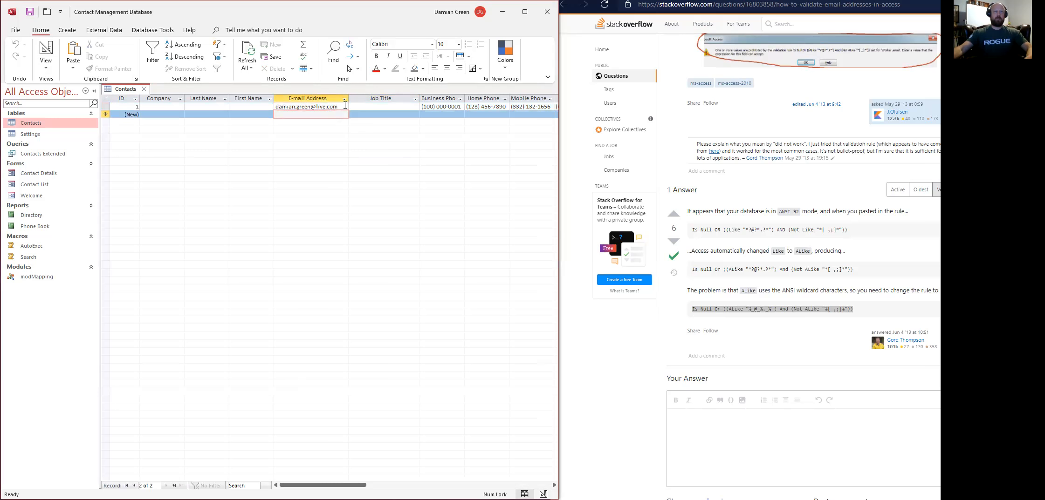
click(342, 106)
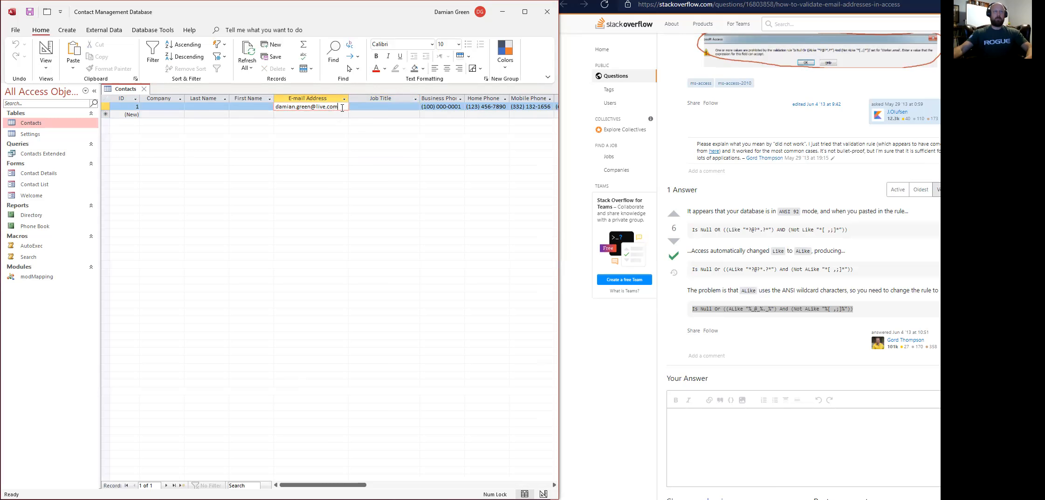
Remove the '@' to trigger the validation warning, then restore it and save the record.
click(313, 107)
key(BackSpace)
click(321, 117)
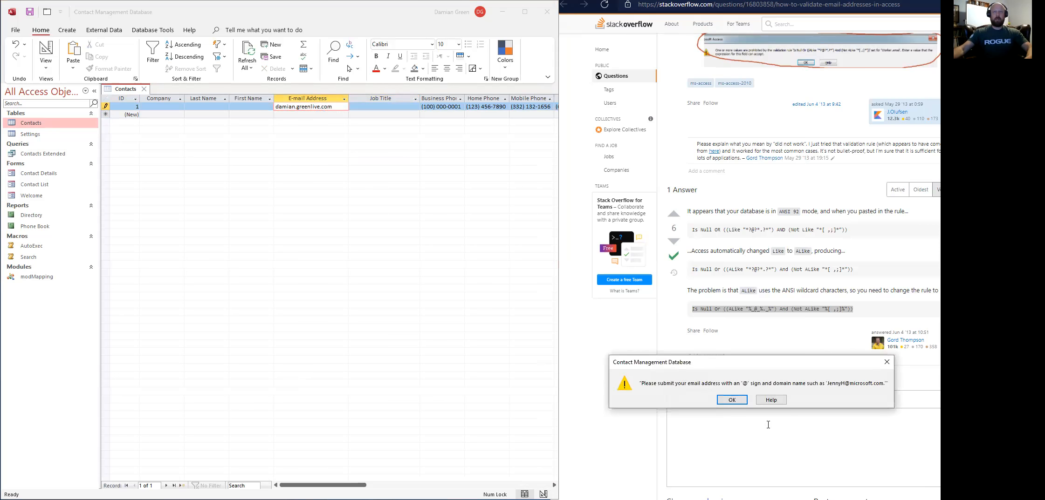
click(725, 403)
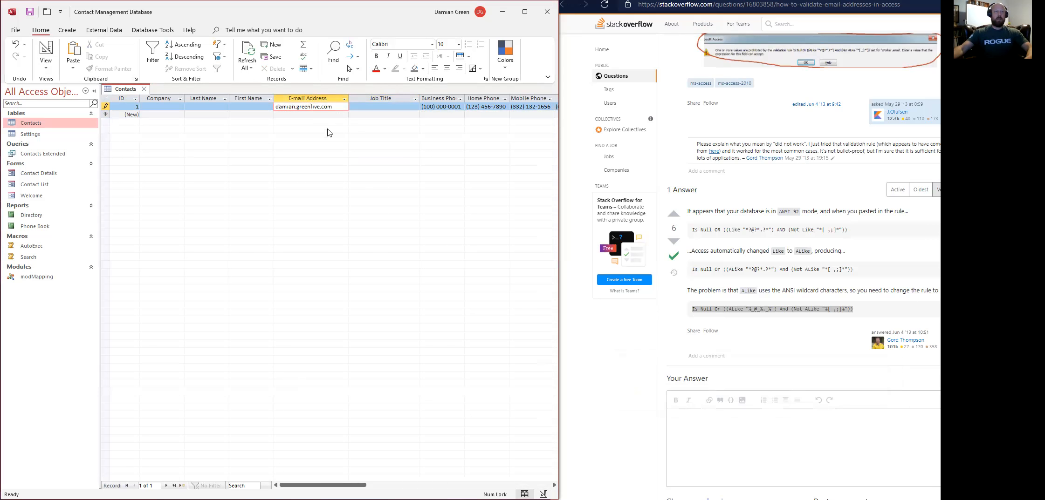
text(@)
click(284, 115)
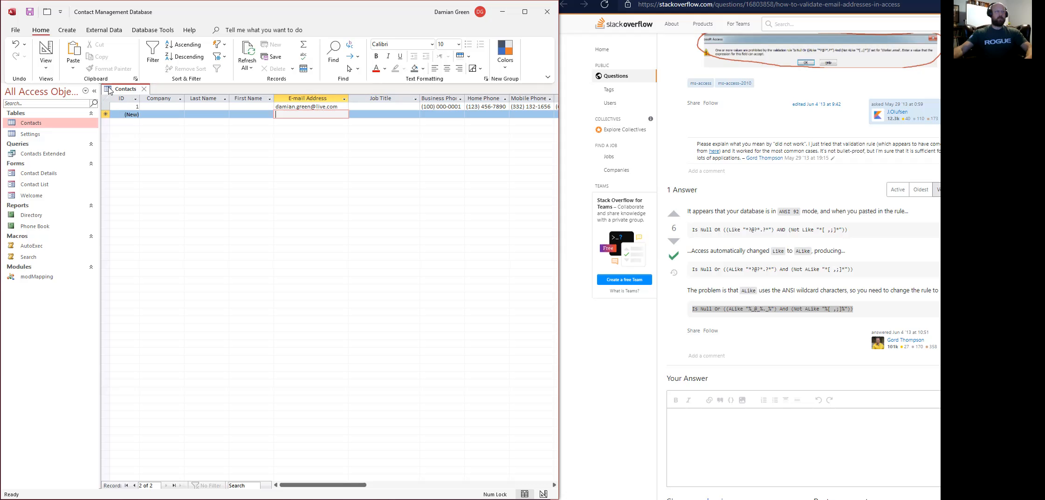
On the Contact Details form, replace the old e-mail controls with E-mail Address below Job Title and save.
click(145, 91)
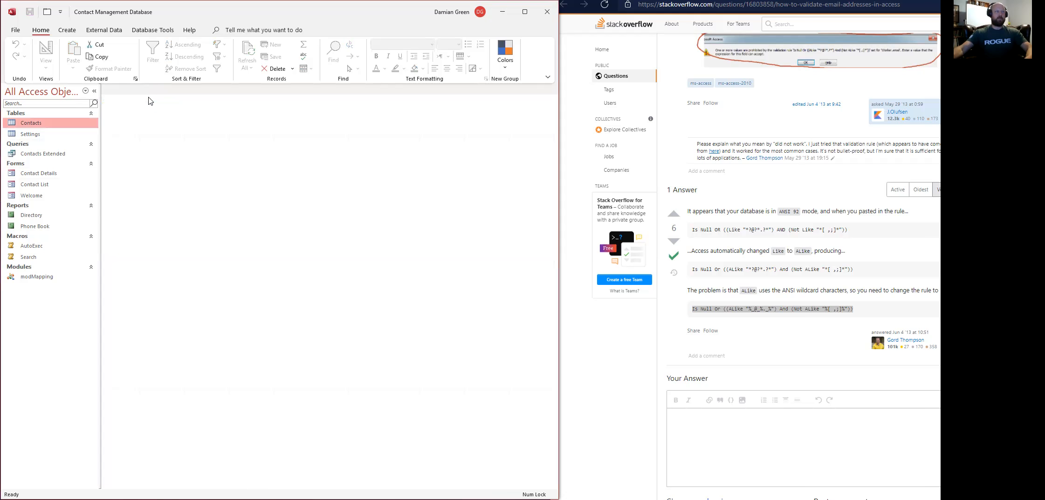
right_click(42, 174)
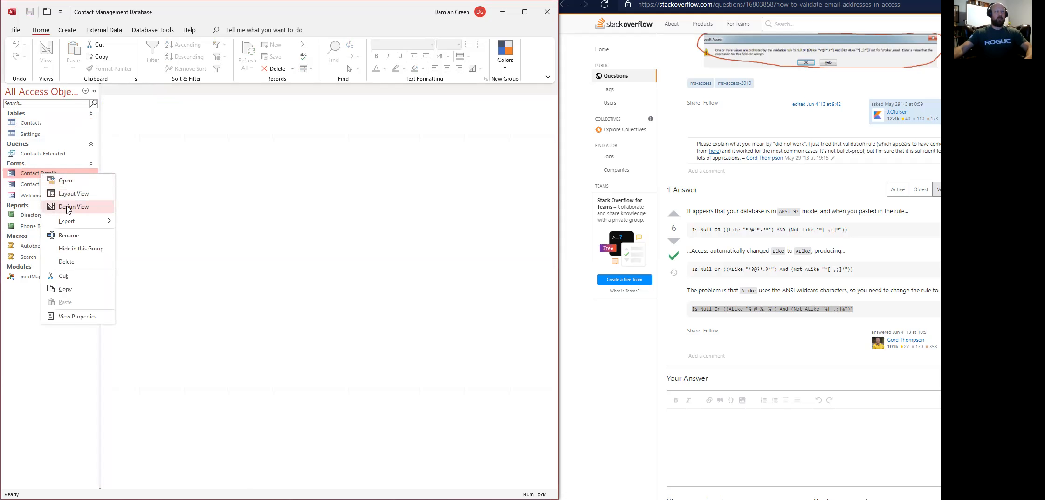
click(68, 208)
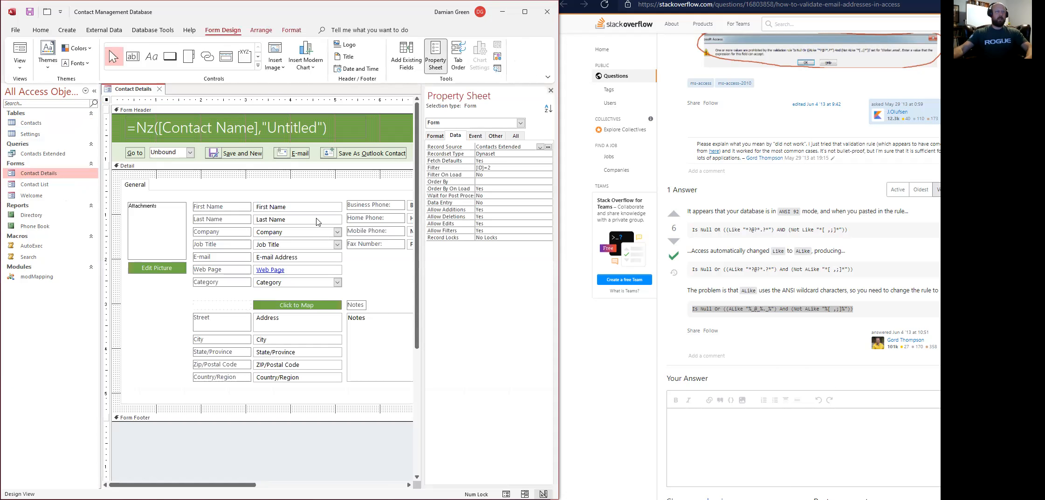
click(296, 259)
key(Delete)
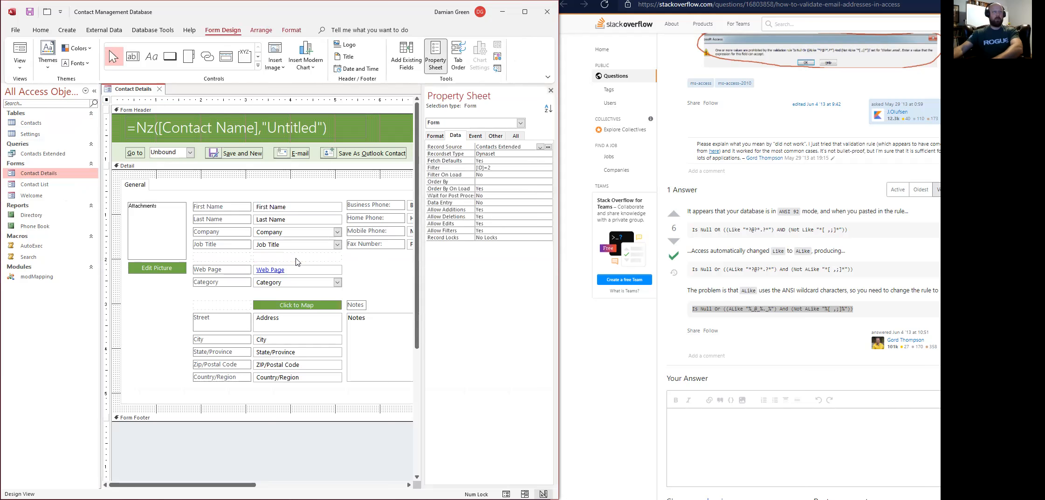
key(Delete)
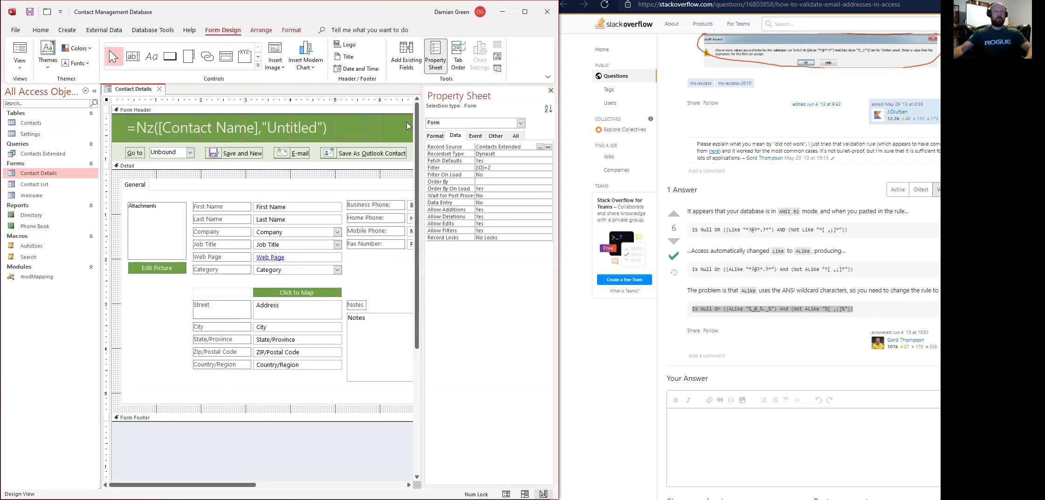
click(407, 52)
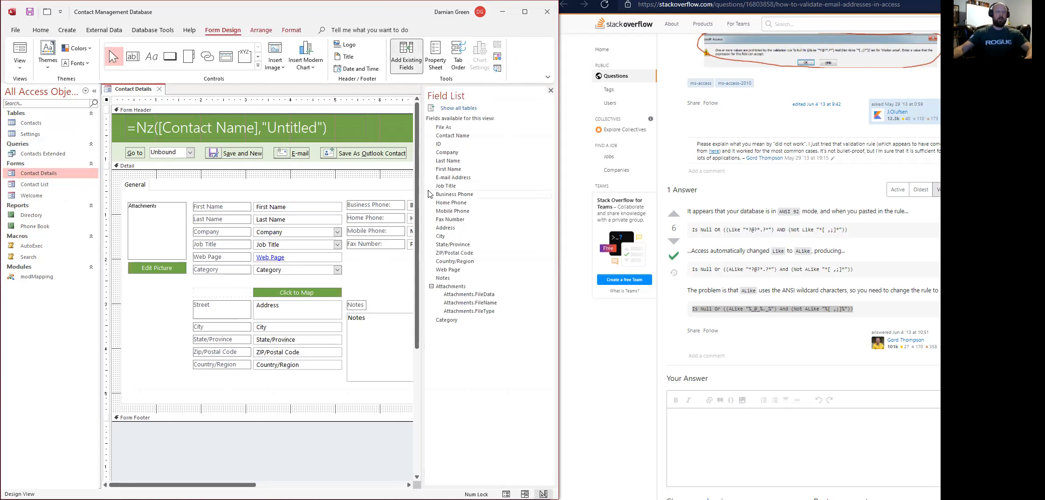
drag(446, 181, 275, 251)
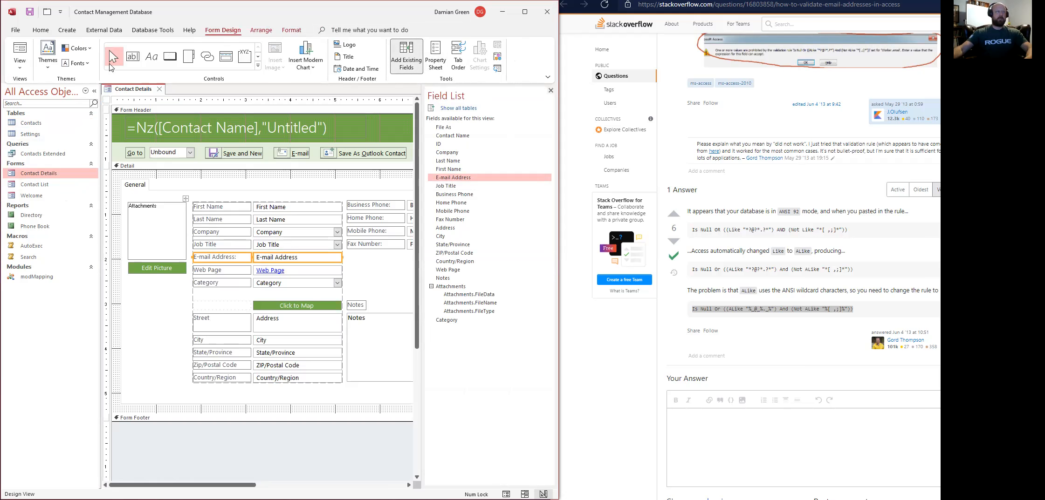
click(31, 14)
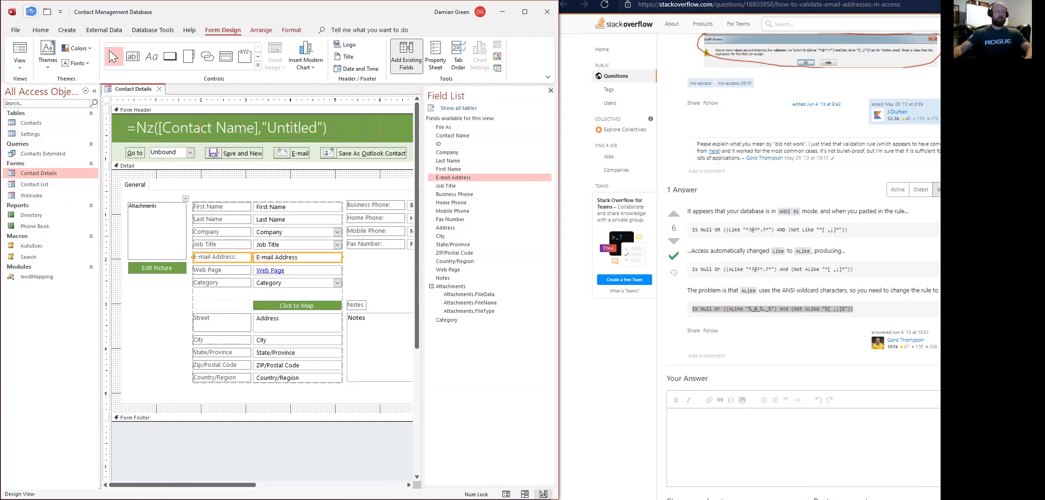
click(159, 89)
On the Contact List form, replace the old e-mail control with E-mail Address below Last Name.
right_click(37, 185)
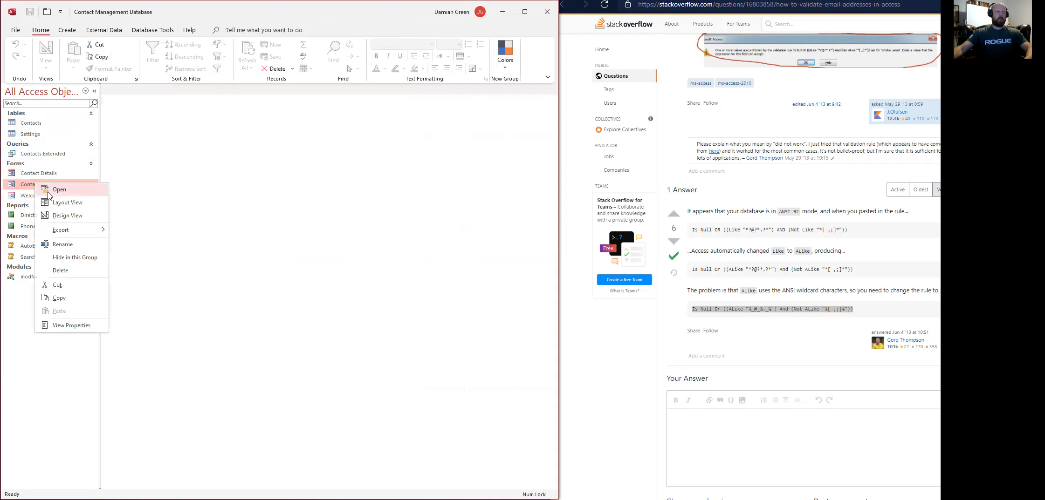
click(66, 216)
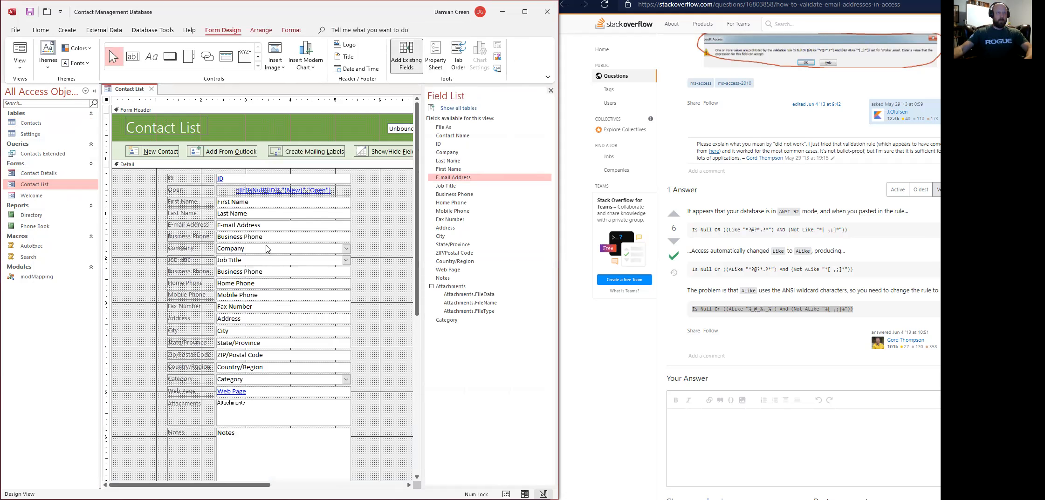
click(264, 226)
key(Delete)
click(264, 228)
key(Delete)
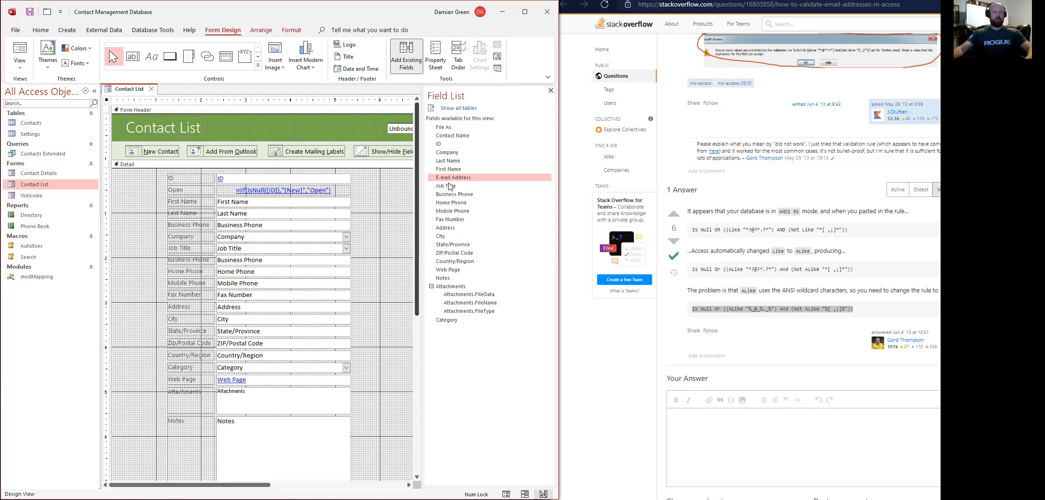
drag(456, 181, 286, 221)
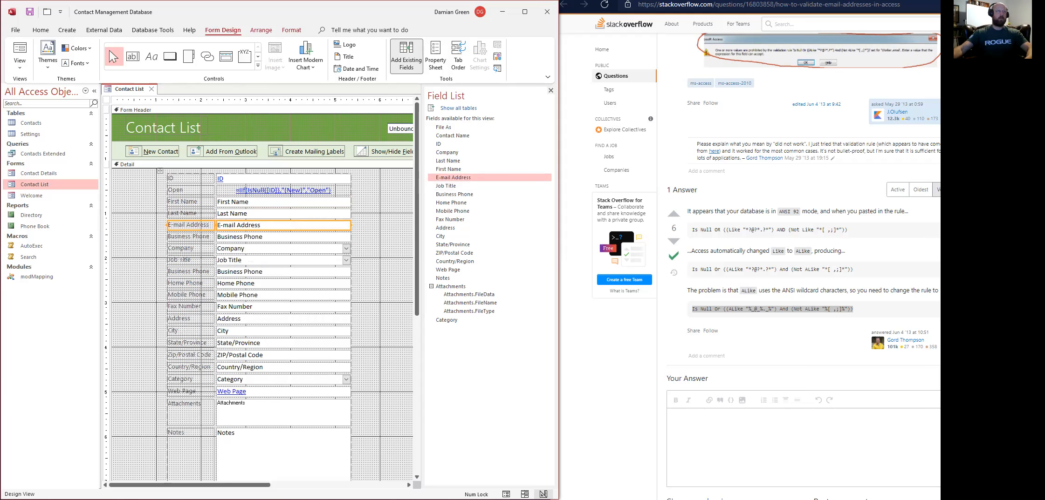
click(18, 50)
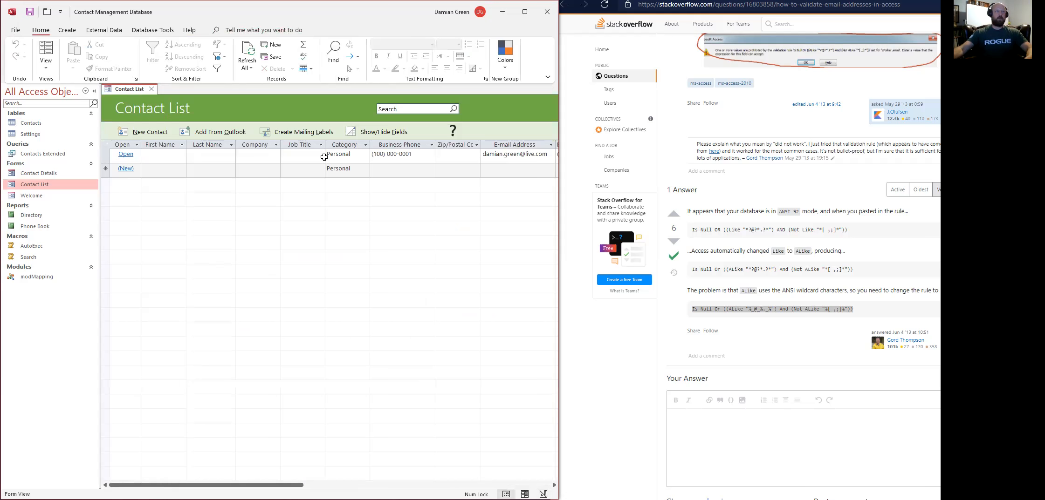
Enter a new contact's e-mail containing a space and dismiss the validation rejection.
click(529, 172)
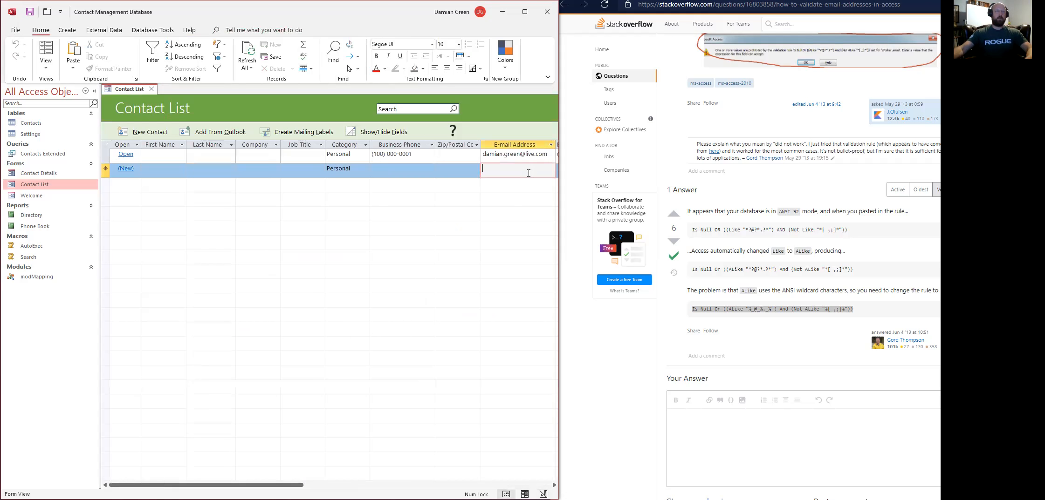
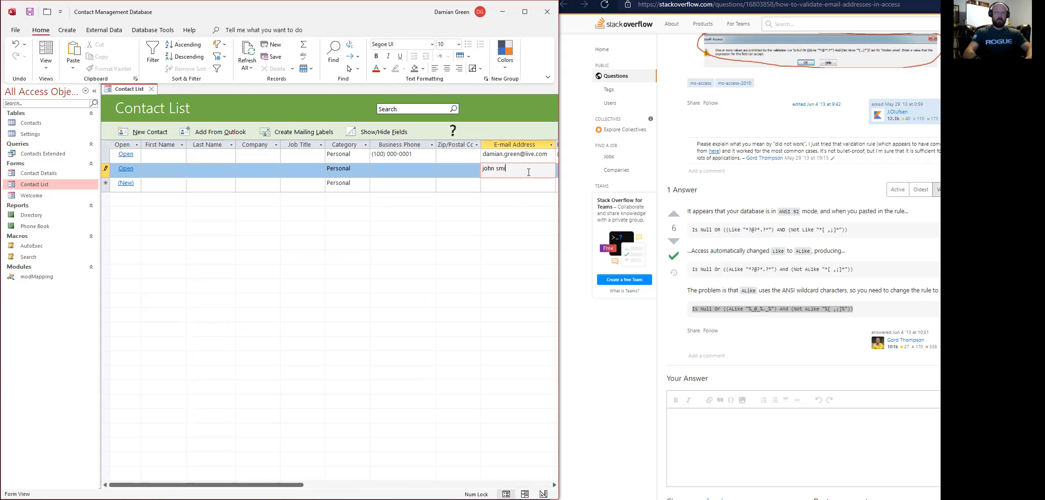
key(Return)
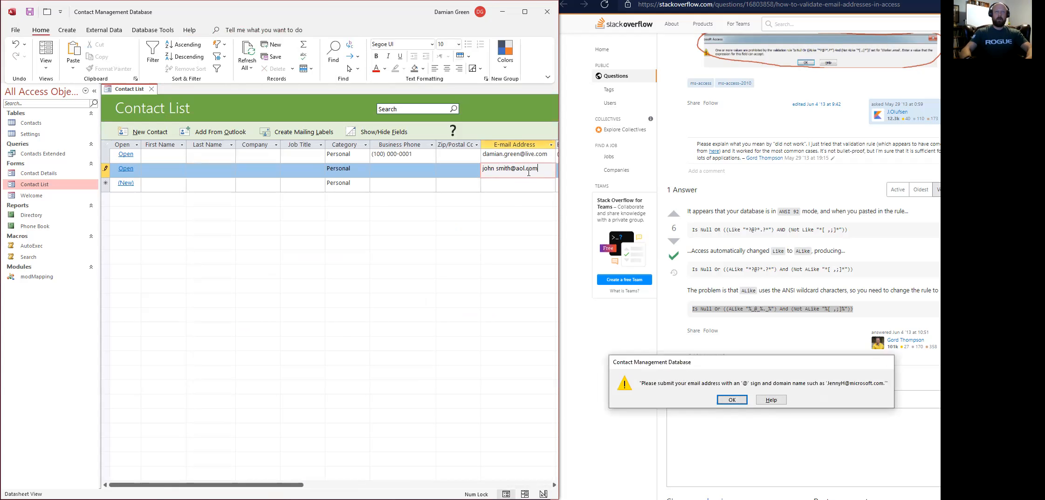
key(Return)
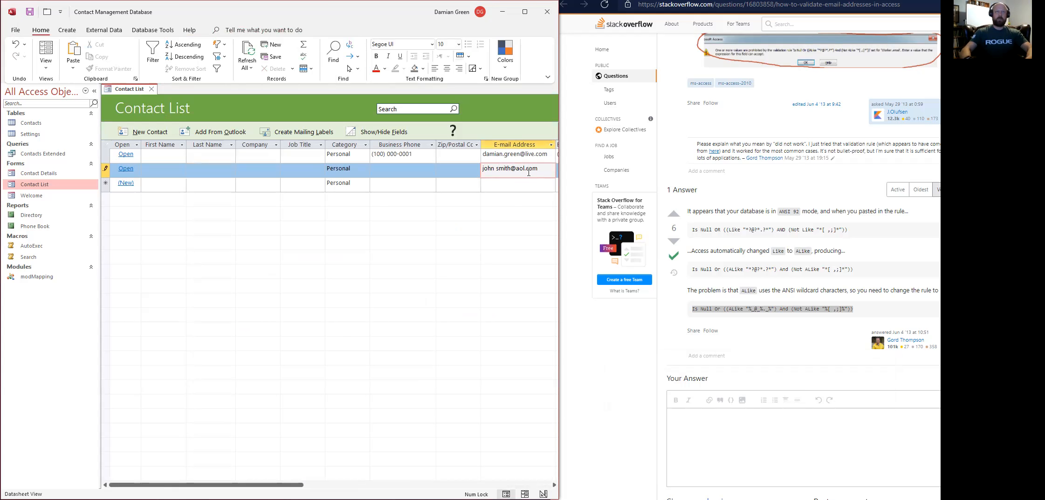
Replace the space with a dot and save the corrected contact record.
click(497, 170)
key(BackSpace)
text(.)
click(478, 181)
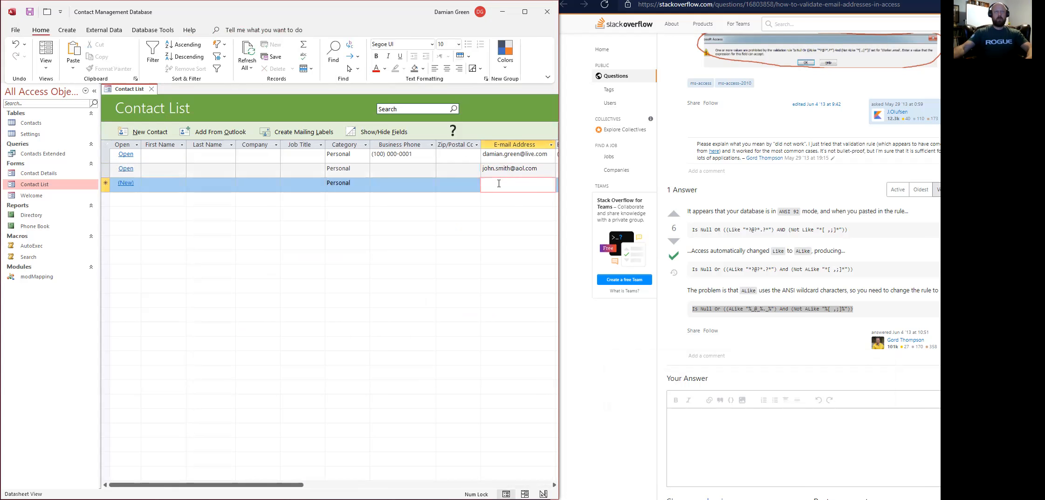
scroll(610, 175, up, 2)
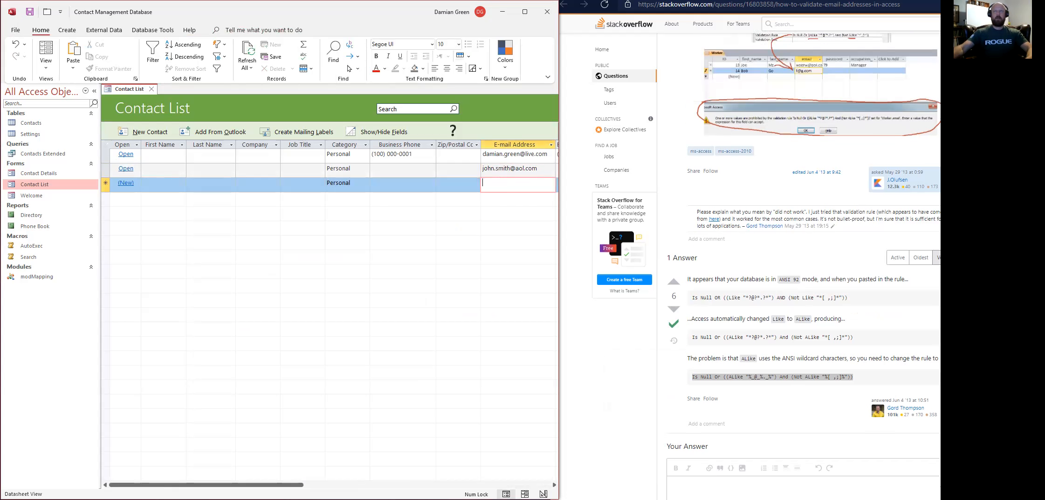